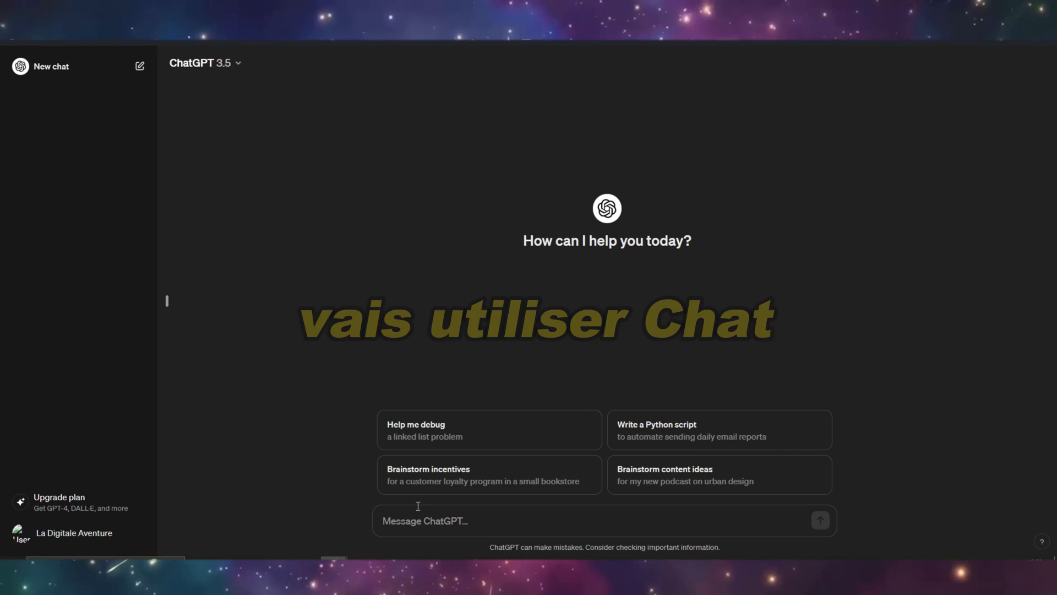
- Write a French prompt requesting a table of 10 non-repeating Pokemon series questions and answers, with "question 1" in column 1 and "réponse 1" in column 2
click(429, 524)
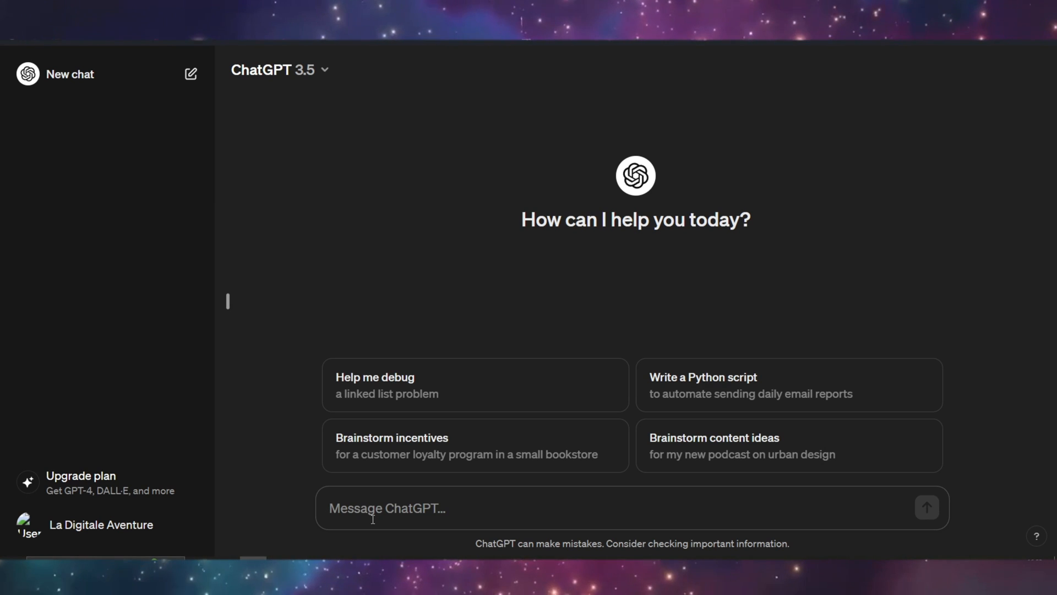
text(génère un tableau de )
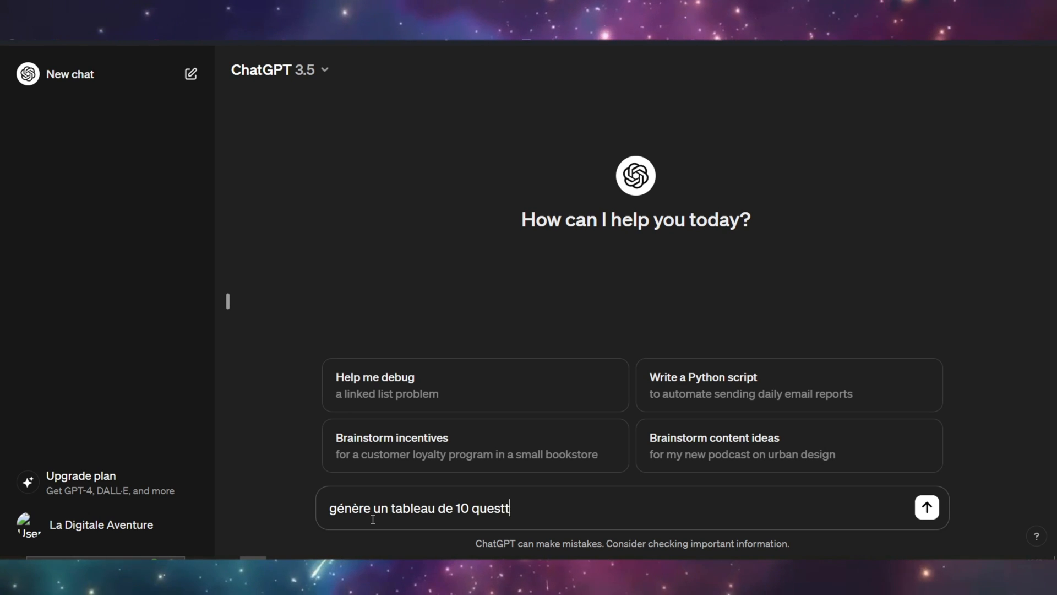
text(10 questions réponses sur la série Pokemon, tu ne dois pas rép)
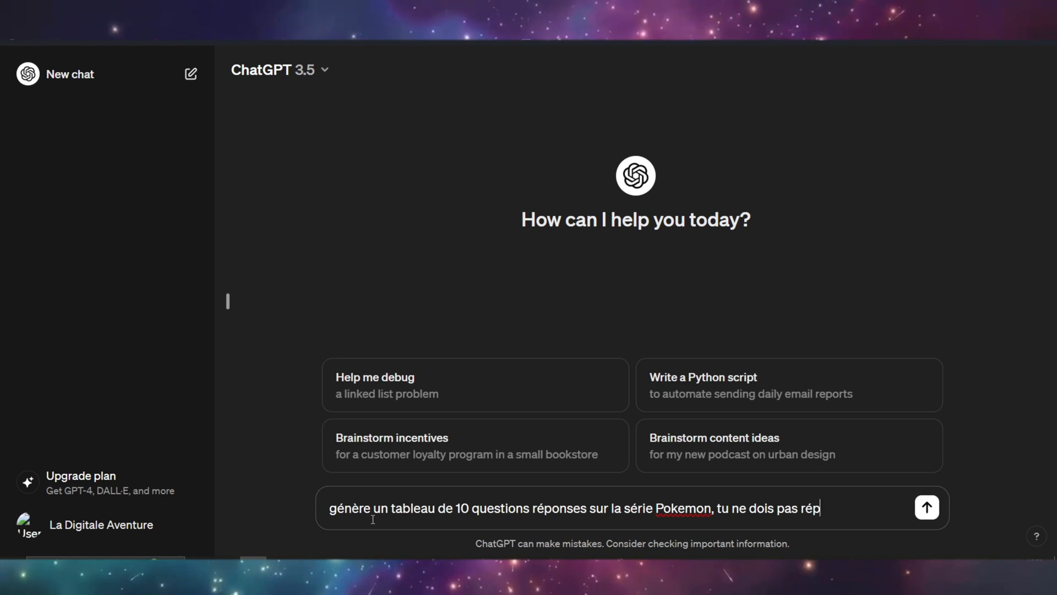
text(éter les questions, le tableau doit être comme)
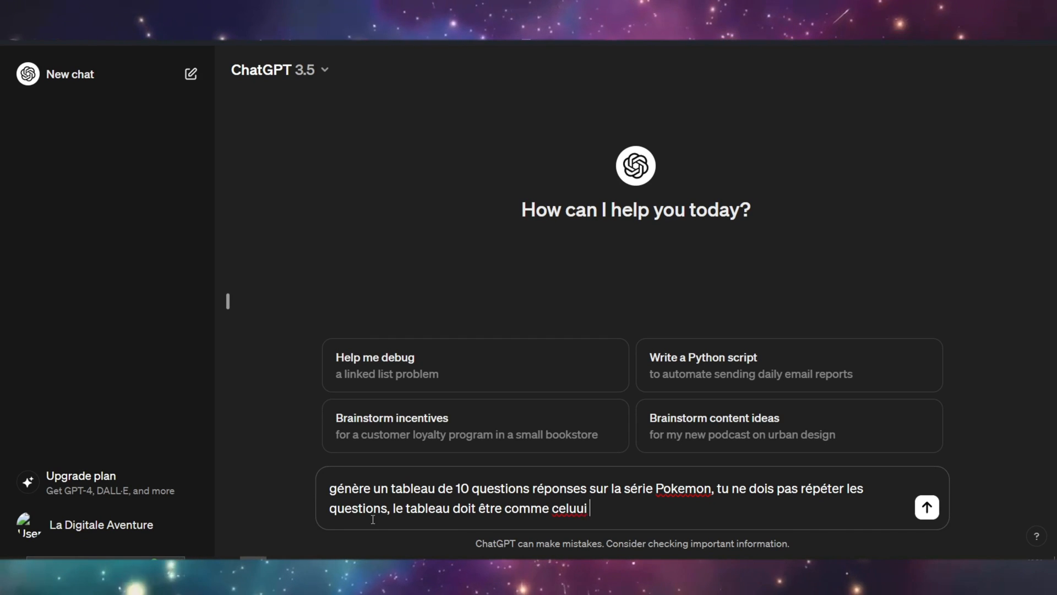
text( celui ci : colonne 1 question 1 , Colonne 2 rép)
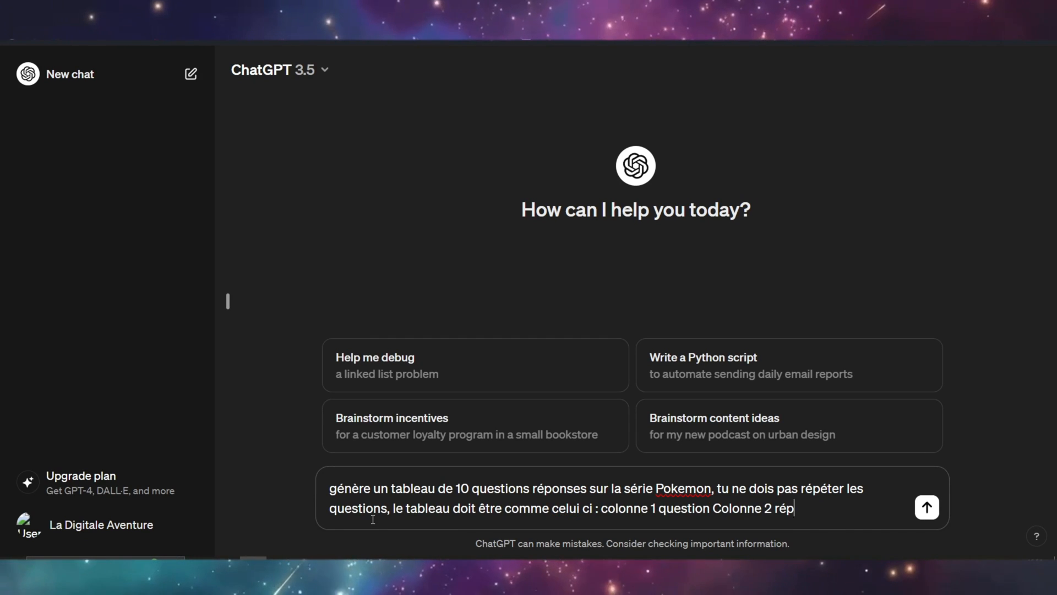
text(onse 1)
click(713, 507)
text(1 ,)
click(869, 507)
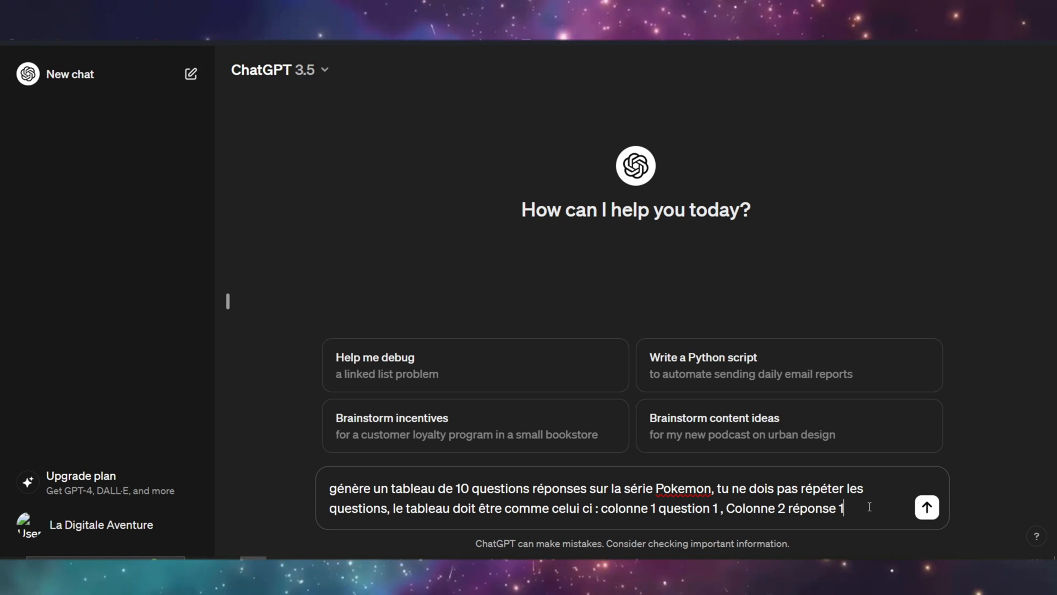
- Add to the prompt, in French, that answers must be short, not invented and not in English, and send it
text(. Les réponses doivent être courtes, tu ne dois pas inventer les réponses, et les réponses ne d)
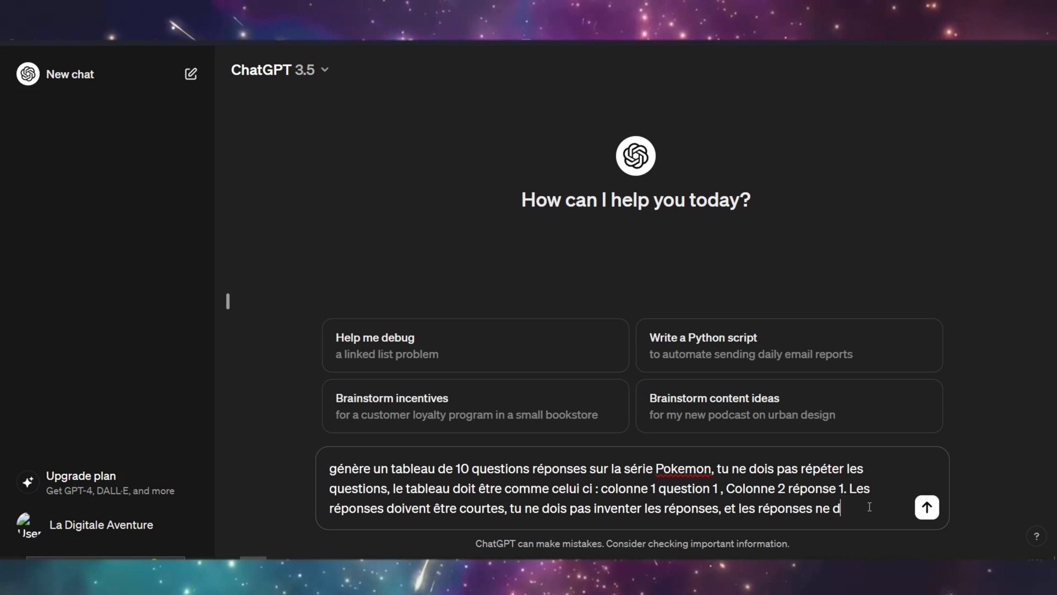
text(oivent pas être en anglais.)
key(ctrl+minus)
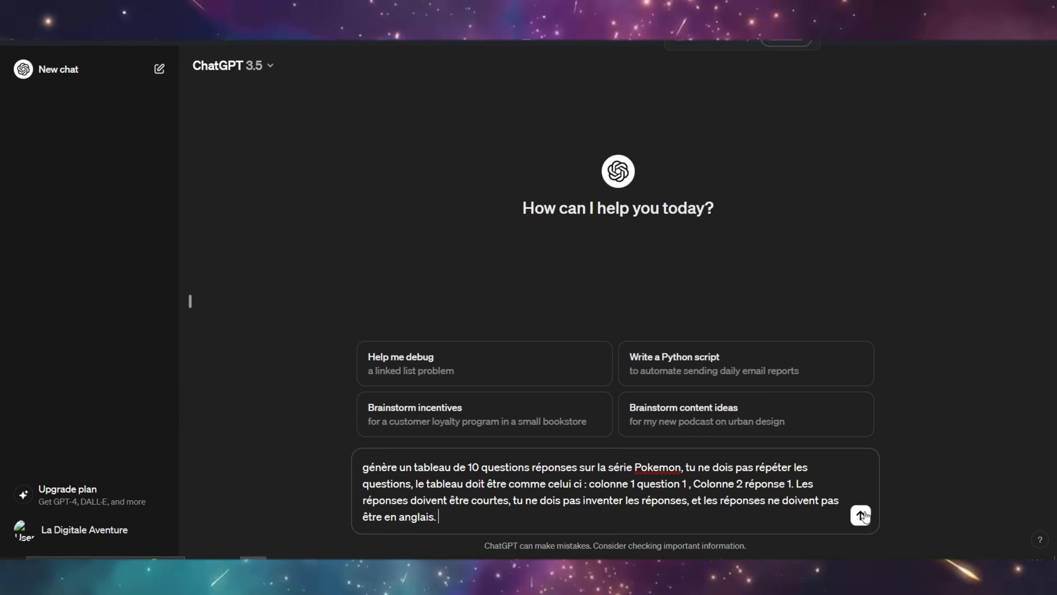
click(861, 515)
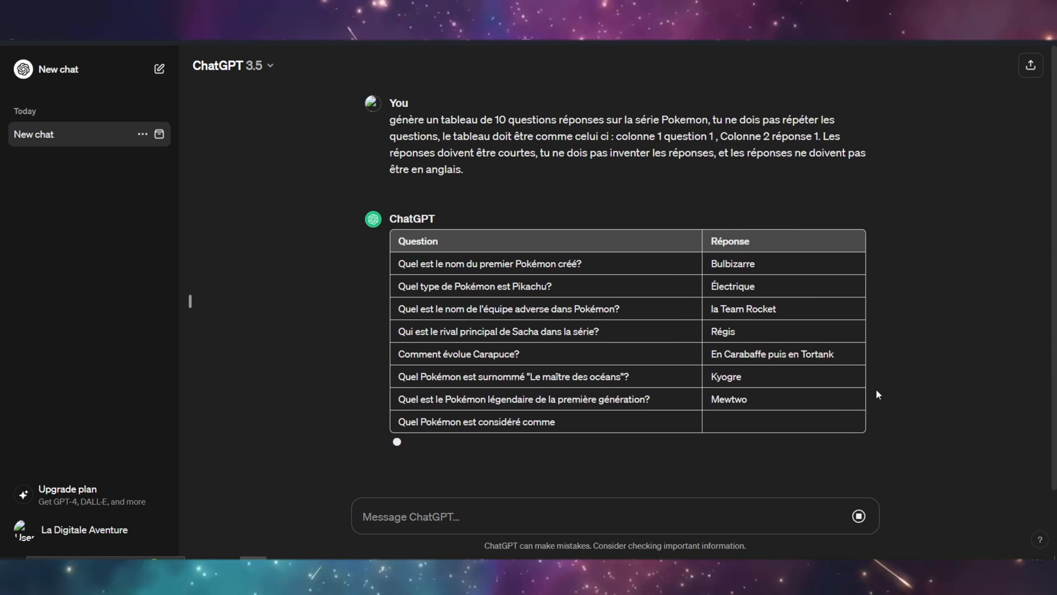
- Review the question-and-answer rows of the generated Pokémon table by highlighting them
key(ctrl+plus)
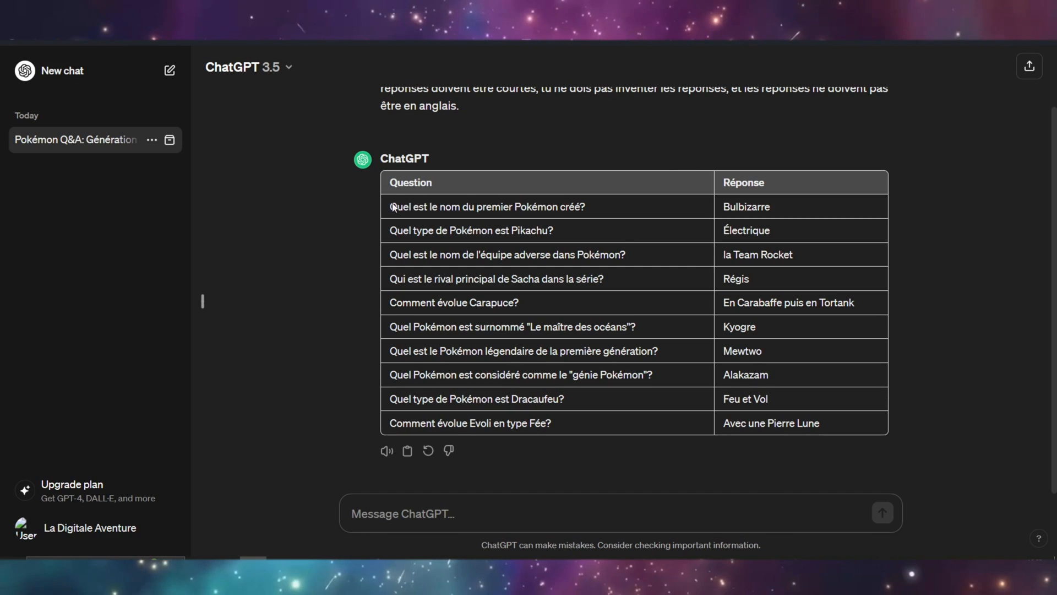
drag(394, 207, 828, 392)
click(845, 406)
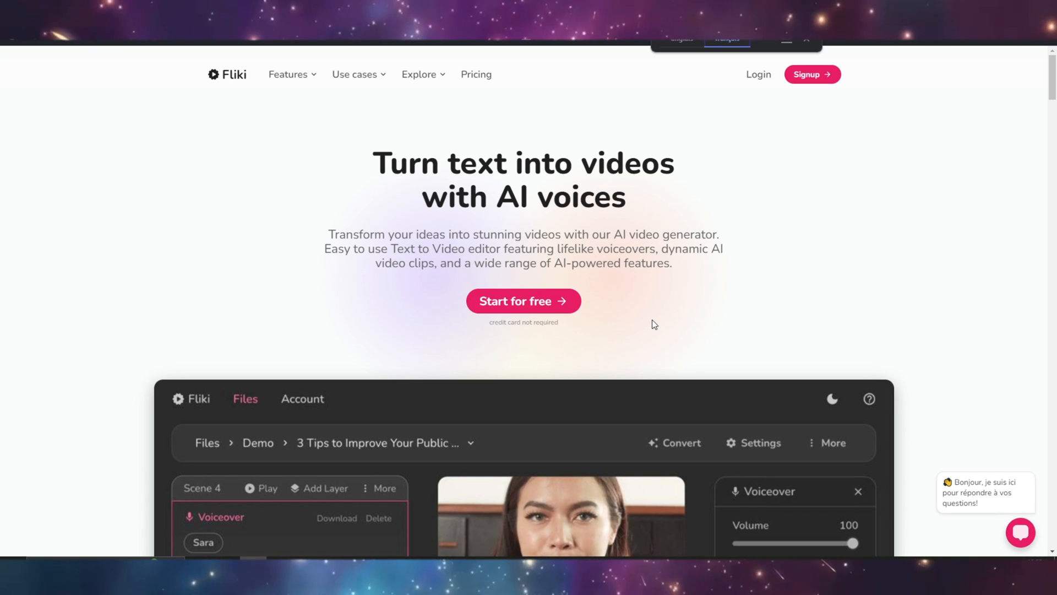
- Switch to the Fliki website, show the page in English and log in to the account
click(686, 39)
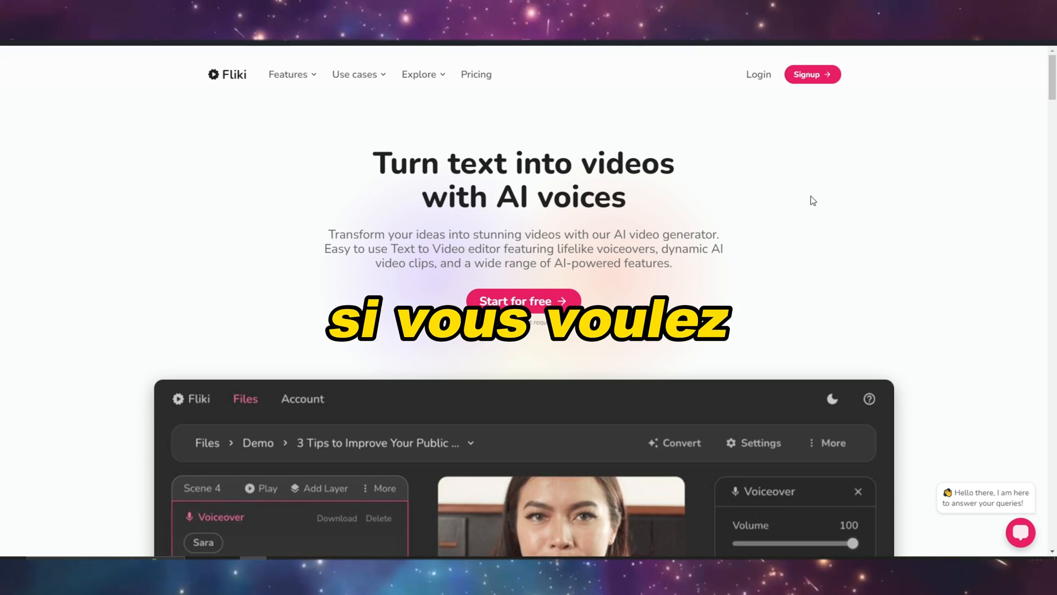
click(762, 77)
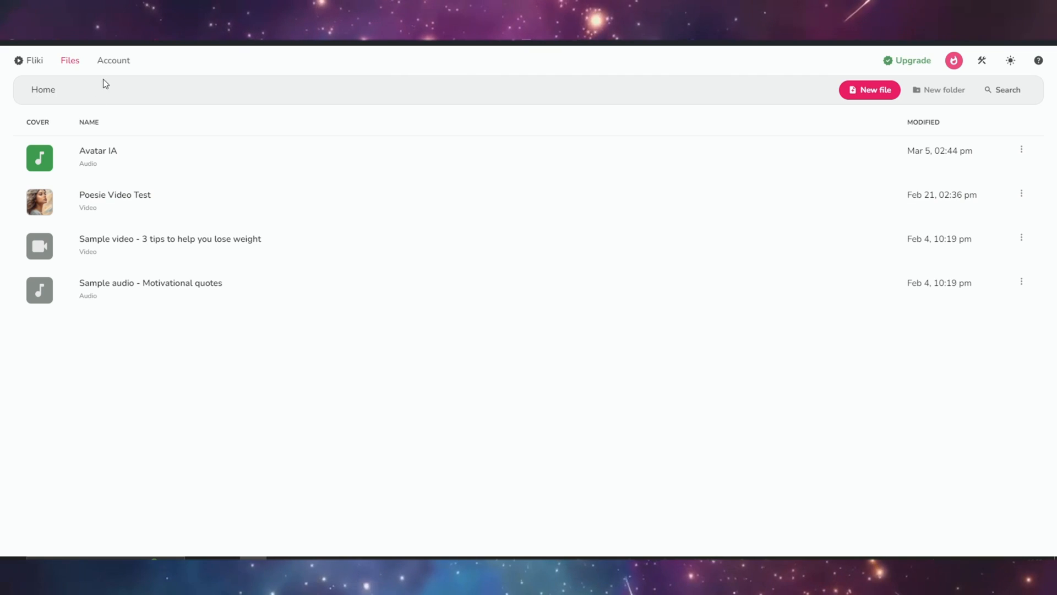
- Open the Fliki account page and examine the credit usage and plan details
click(125, 62)
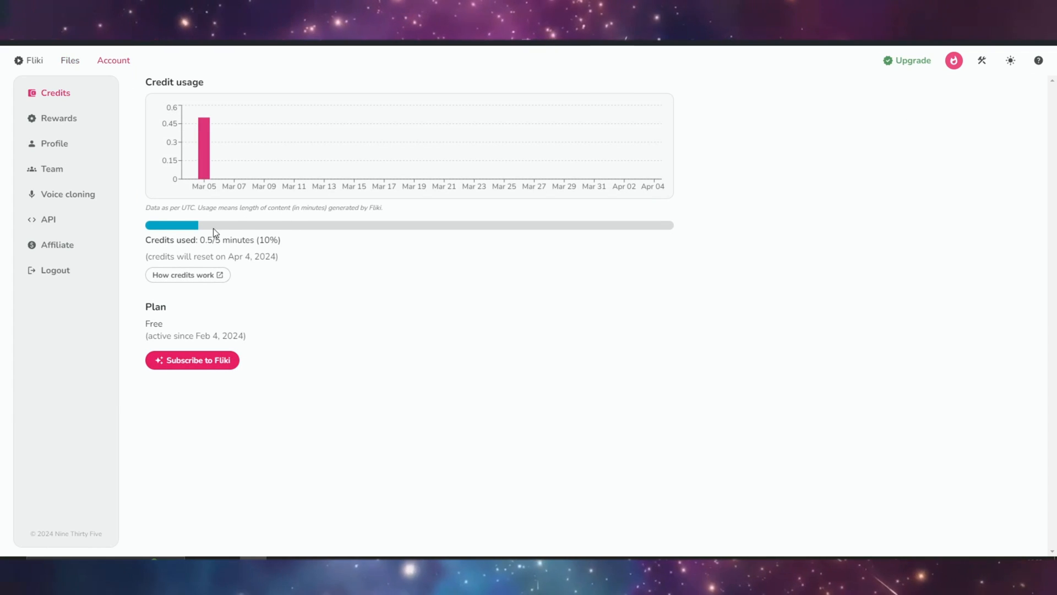
drag(146, 240, 274, 245)
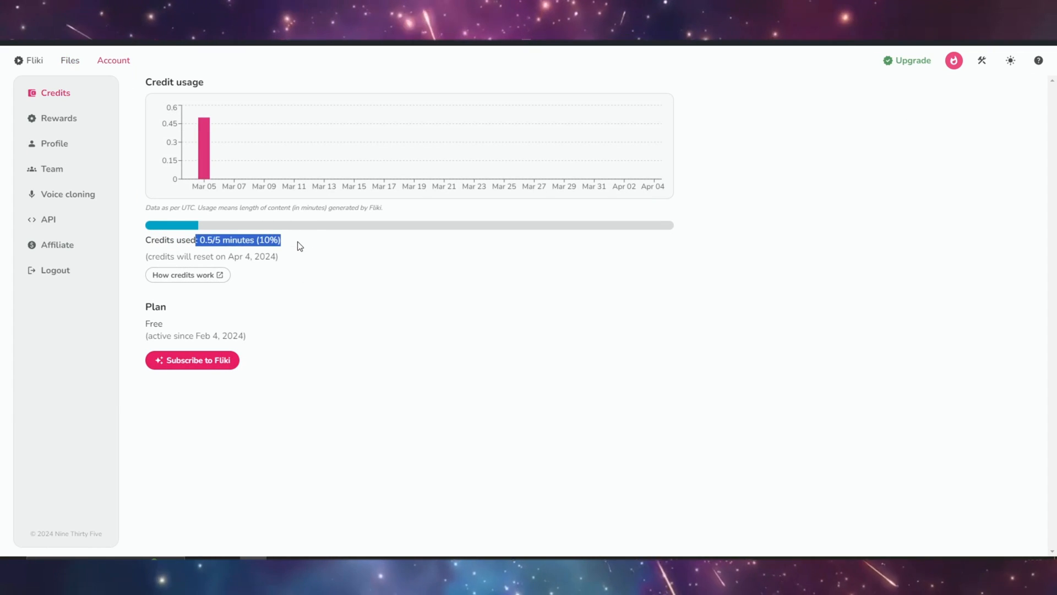
click(297, 242)
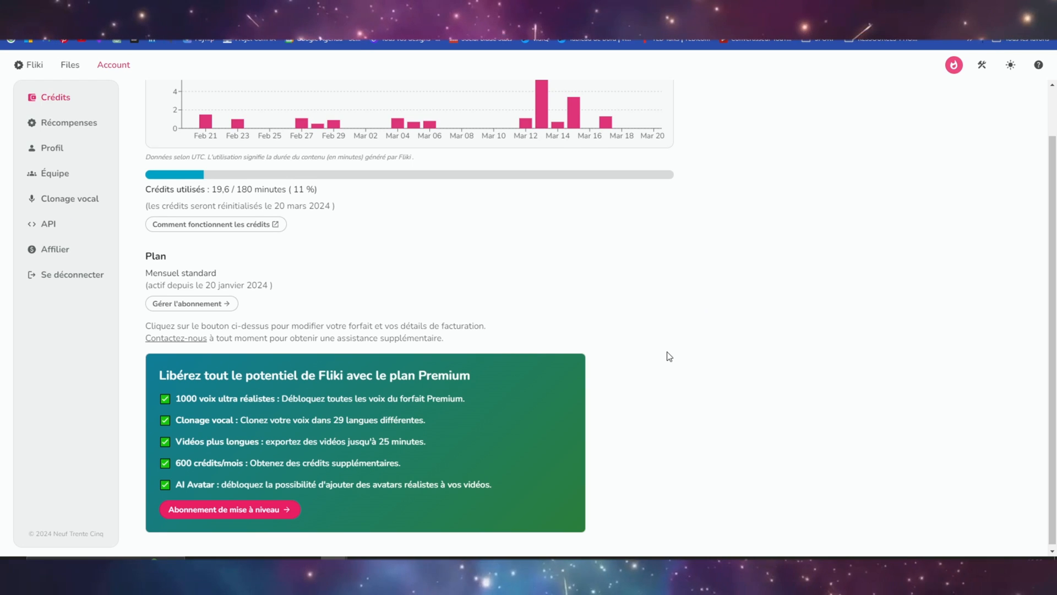
scroll(667, 353, up, 1)
drag(209, 244, 325, 251)
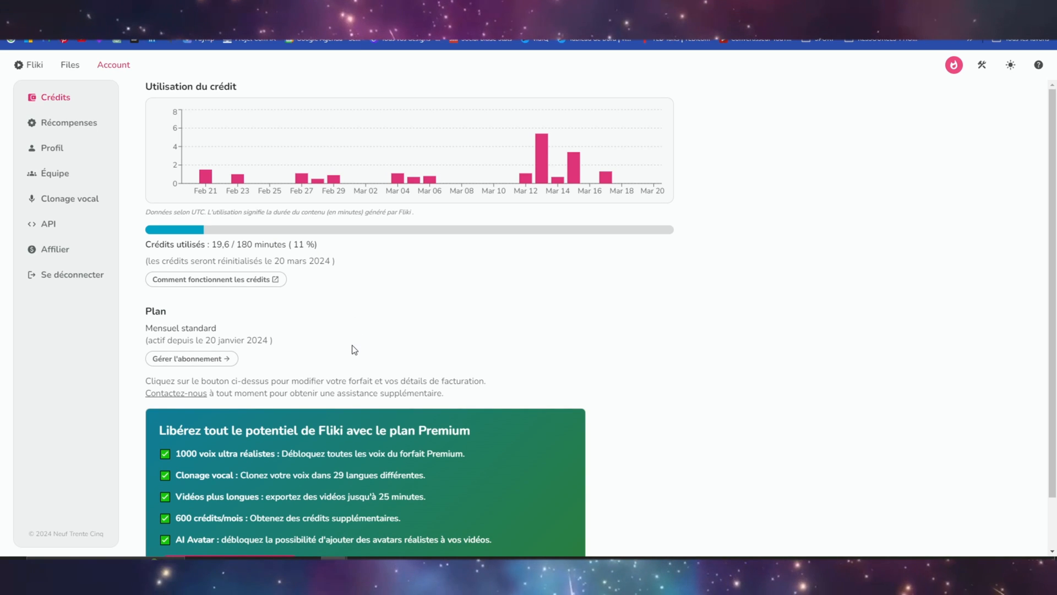
scroll(385, 372, down, 1)
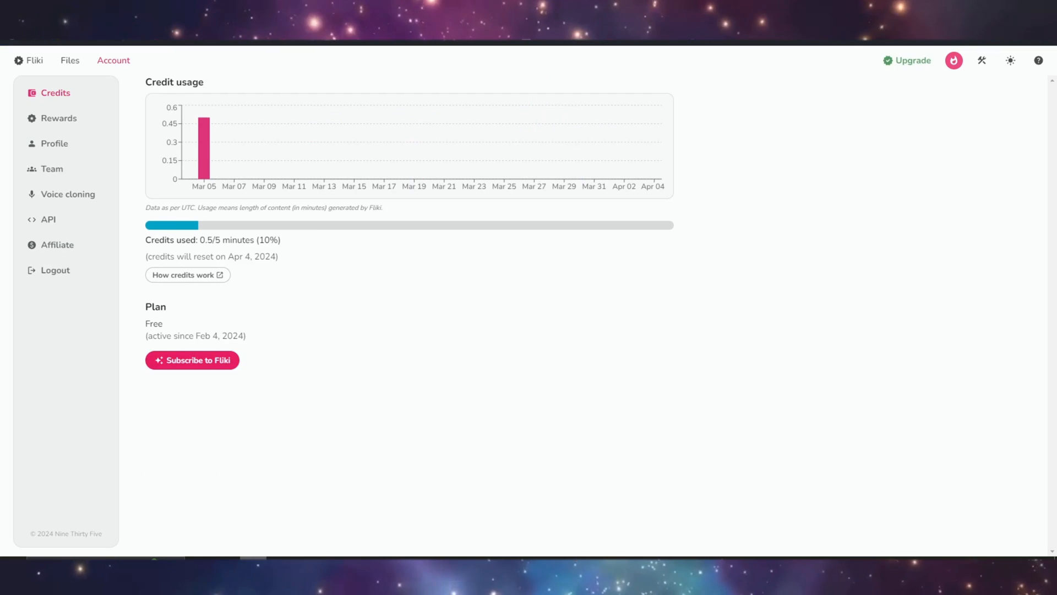
- Return to the files list and start a new audio file named Quiz
click(67, 61)
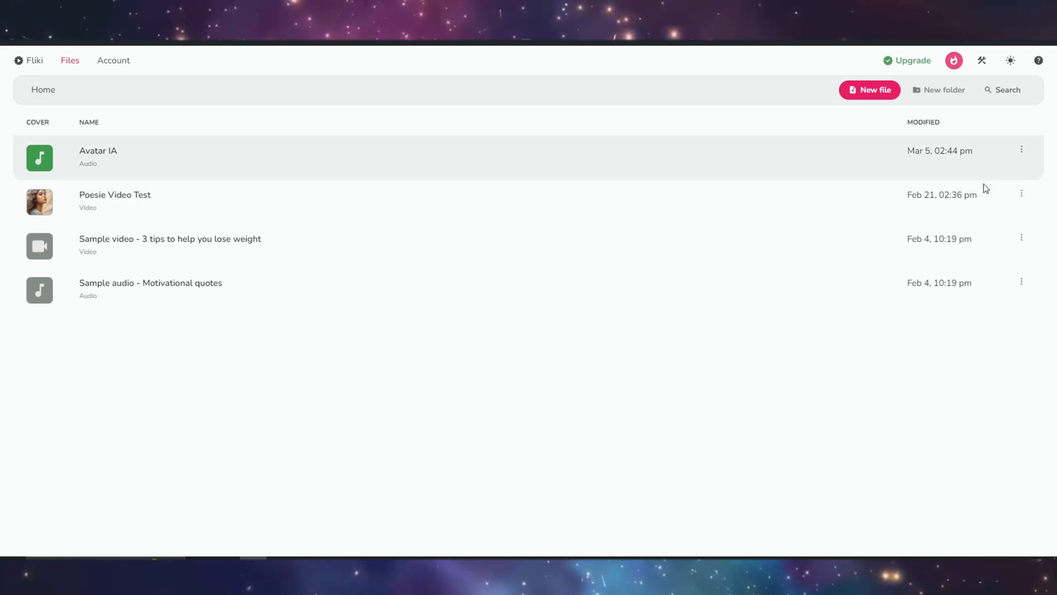
click(862, 95)
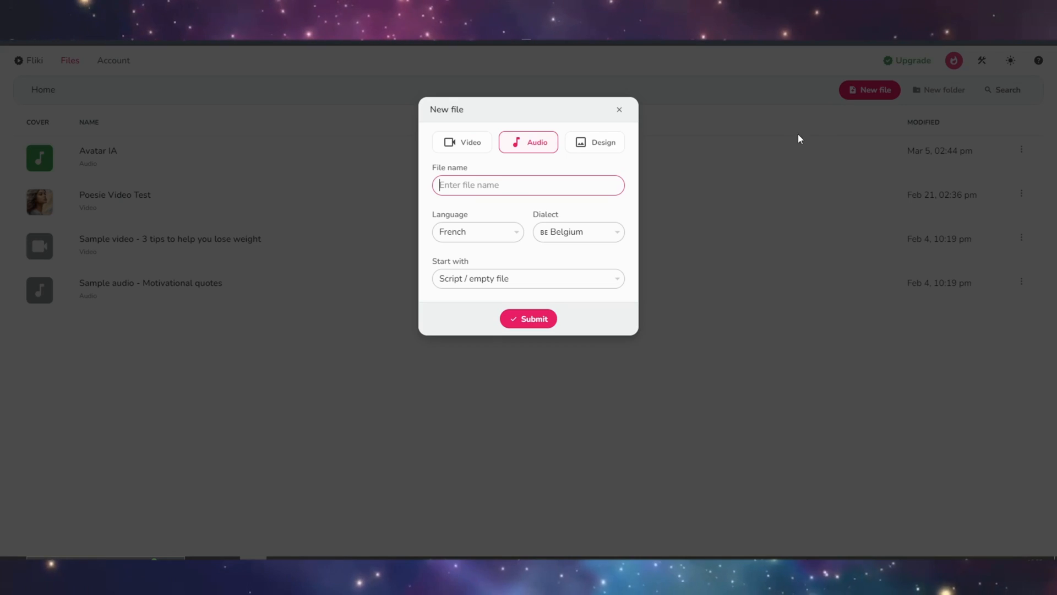
click(502, 145)
click(511, 186)
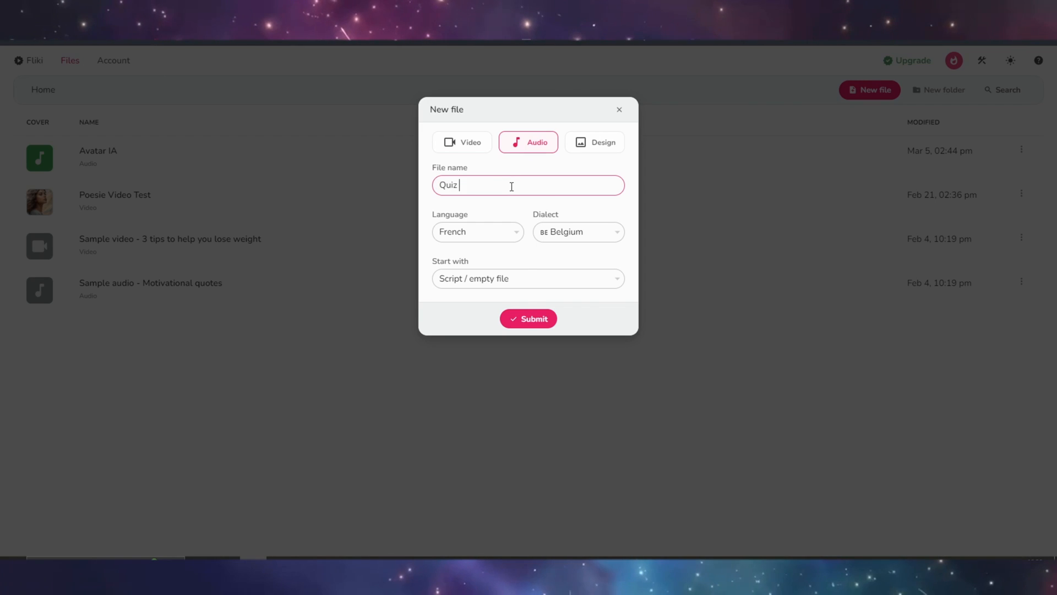
- Keep French as the language, choose the France dialect and Script / empty file as the starting point, and create the file
click(478, 232)
click(556, 231)
click(567, 286)
click(529, 279)
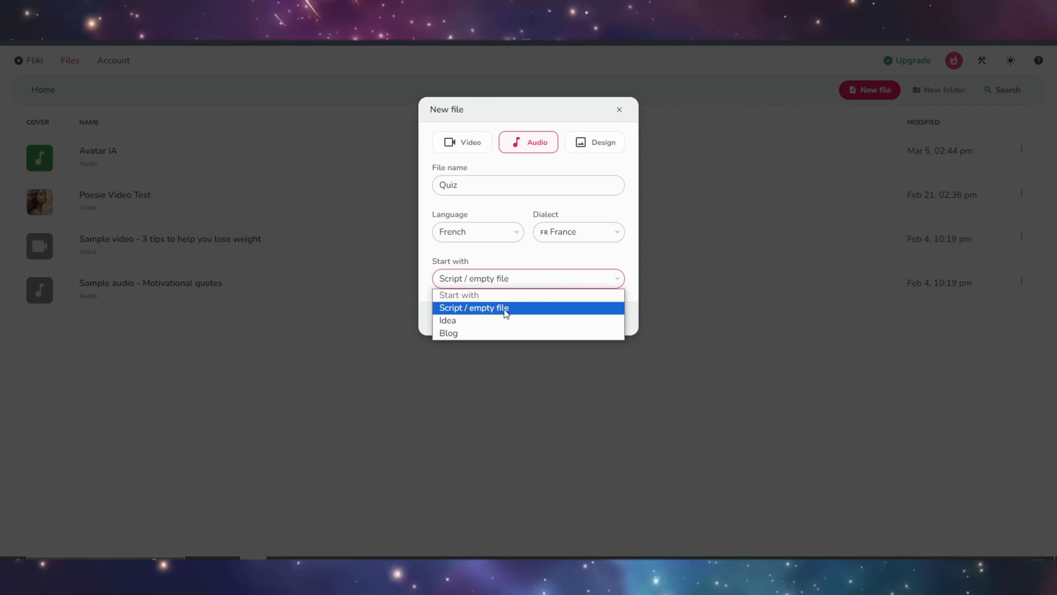
click(506, 309)
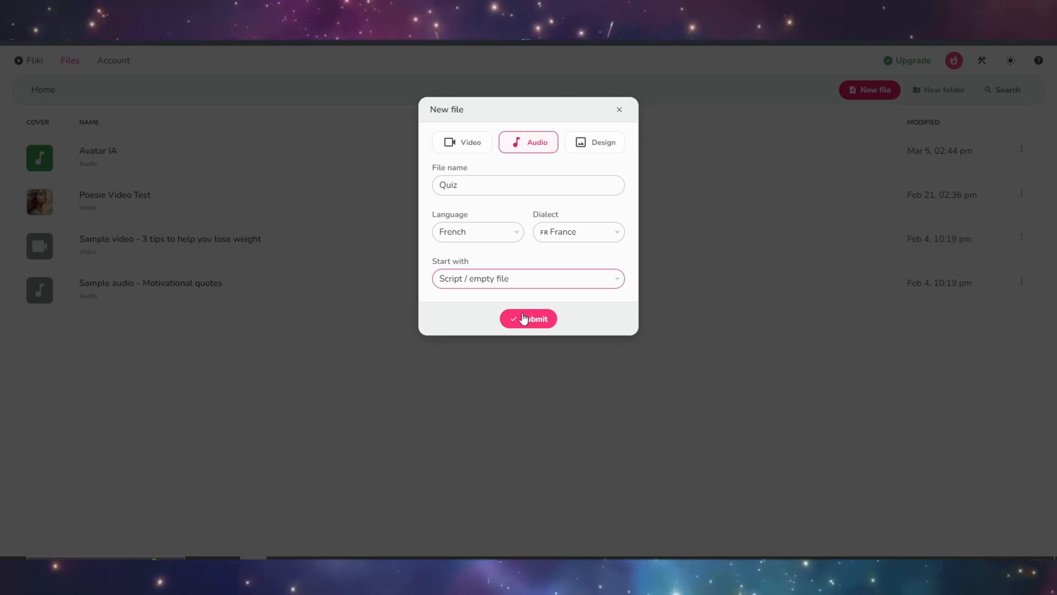
click(523, 318)
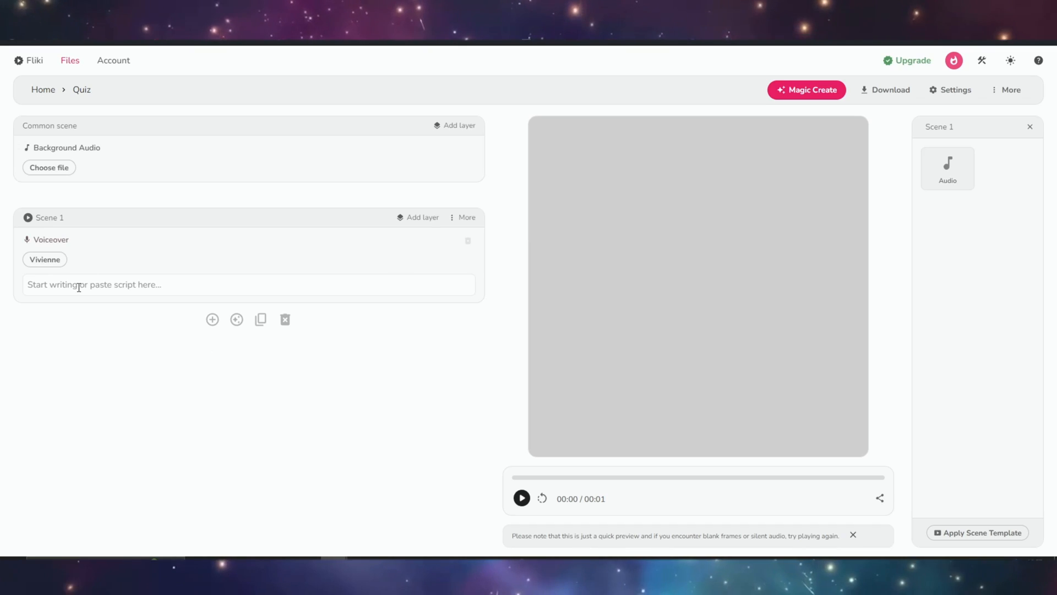
- Set the Scene 1 voiceover to the standard French voice Charlotte and apply it to all scenes
click(46, 260)
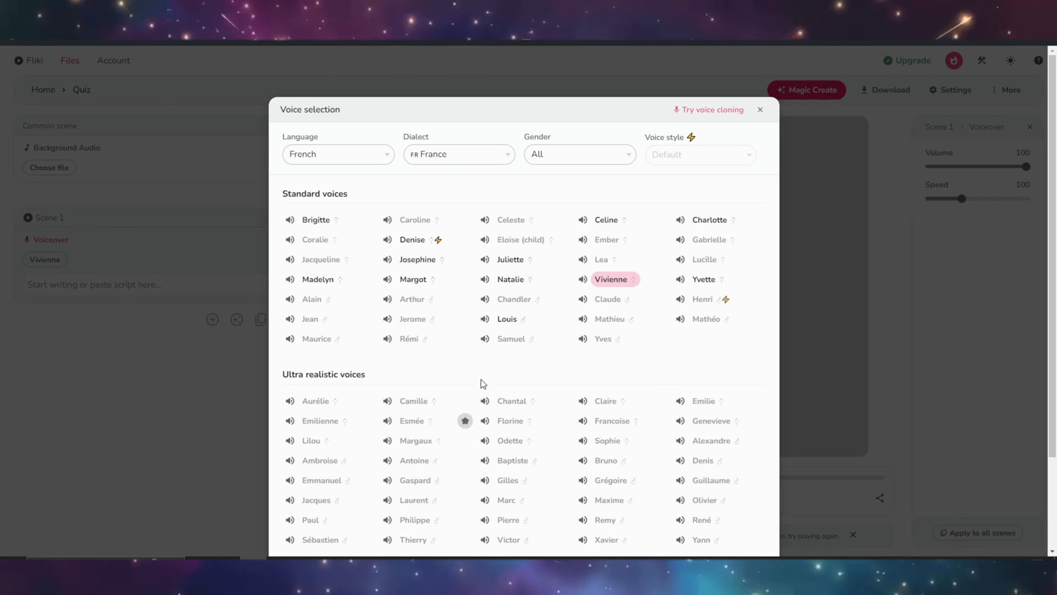
click(380, 160)
click(456, 154)
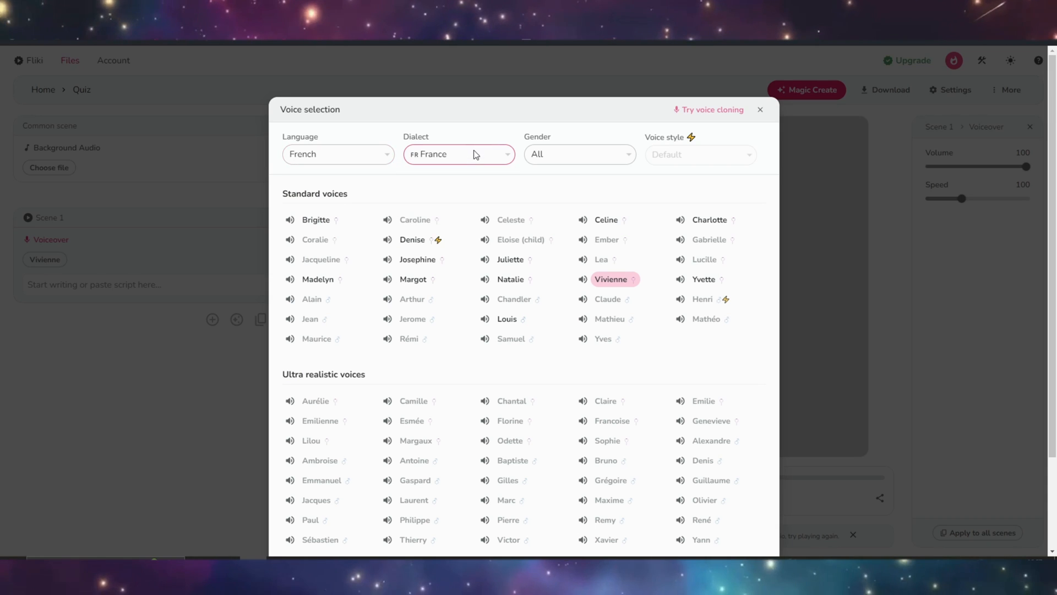
click(572, 153)
click(572, 155)
click(714, 222)
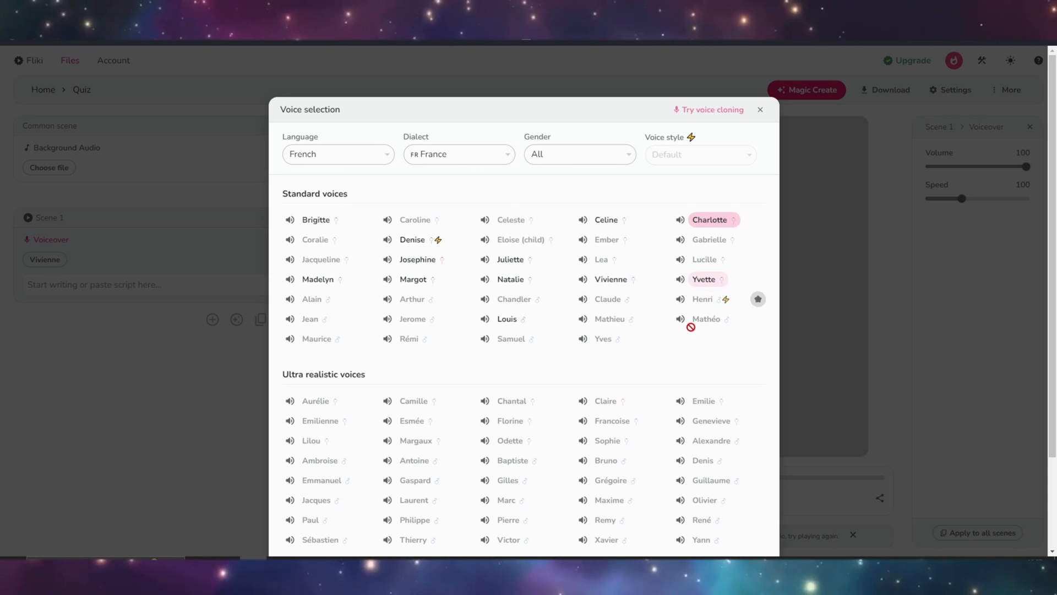
scroll(691, 327, down, 3)
click(490, 465)
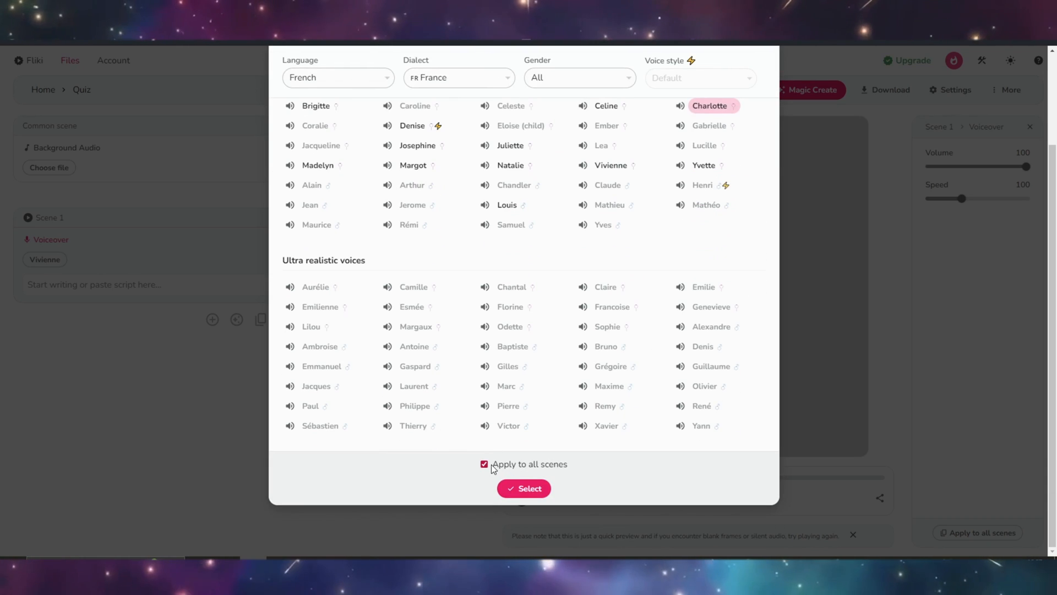
click(524, 488)
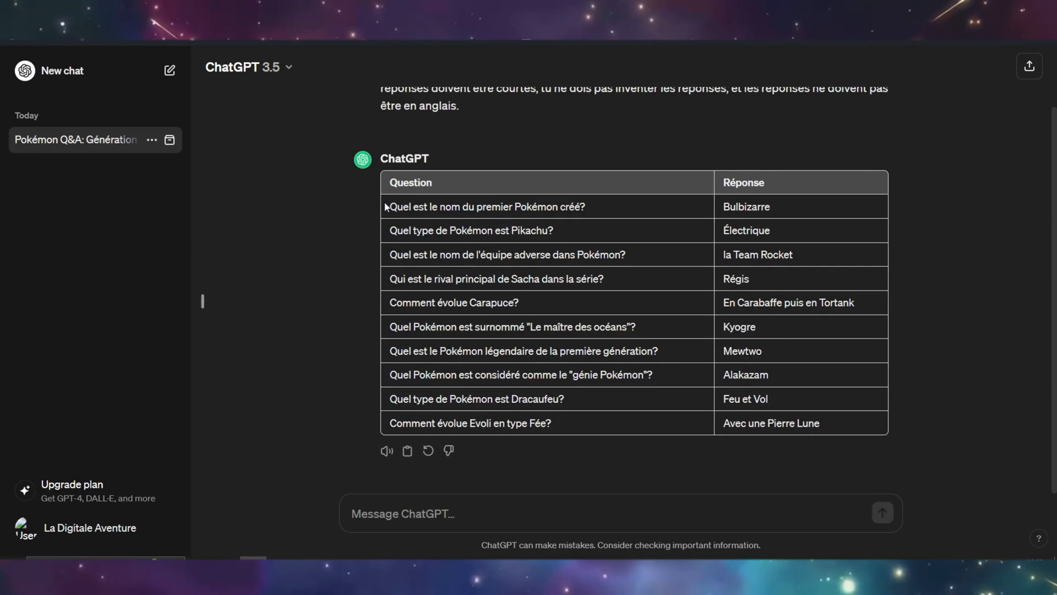
- Copy the ten question-and-answer rows from ChatGPT into Fliki's Scene 1 voiceover script, accepting the large text, and play the audio preview
drag(388, 206, 850, 423)
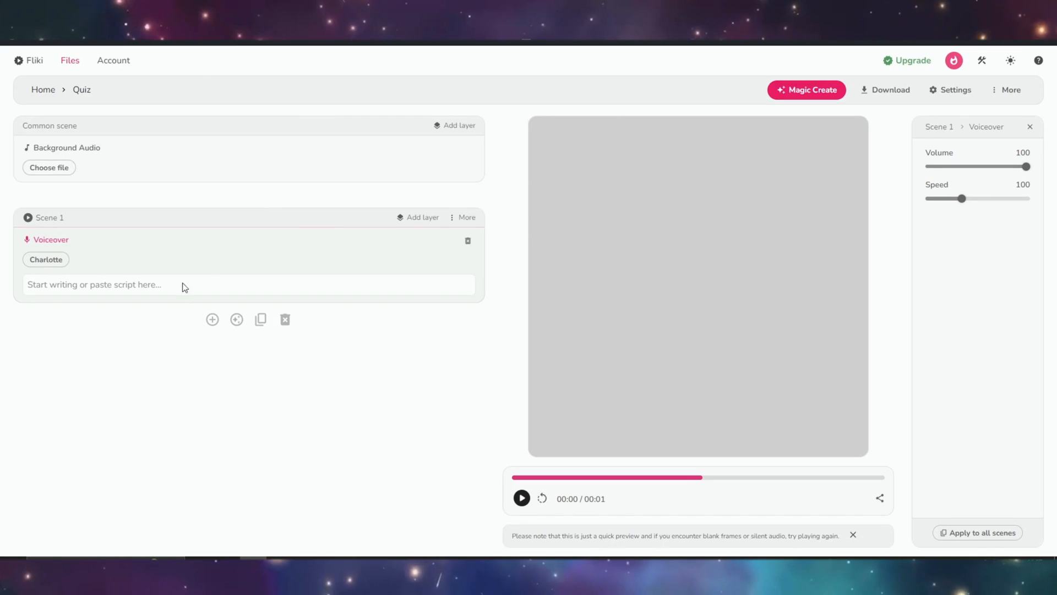
click(182, 285)
right_click(175, 289)
click(207, 375)
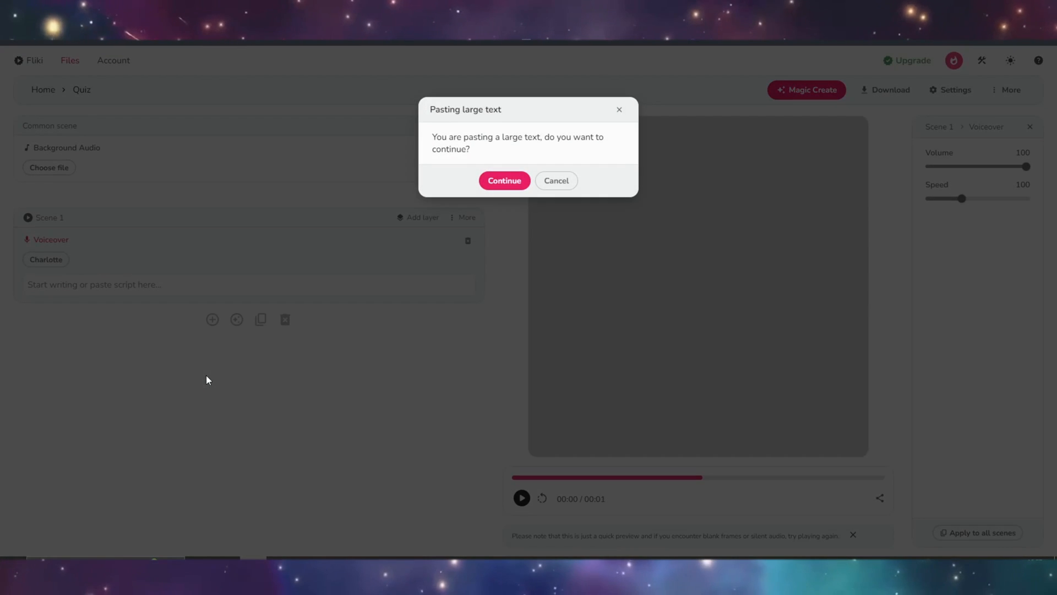
click(491, 181)
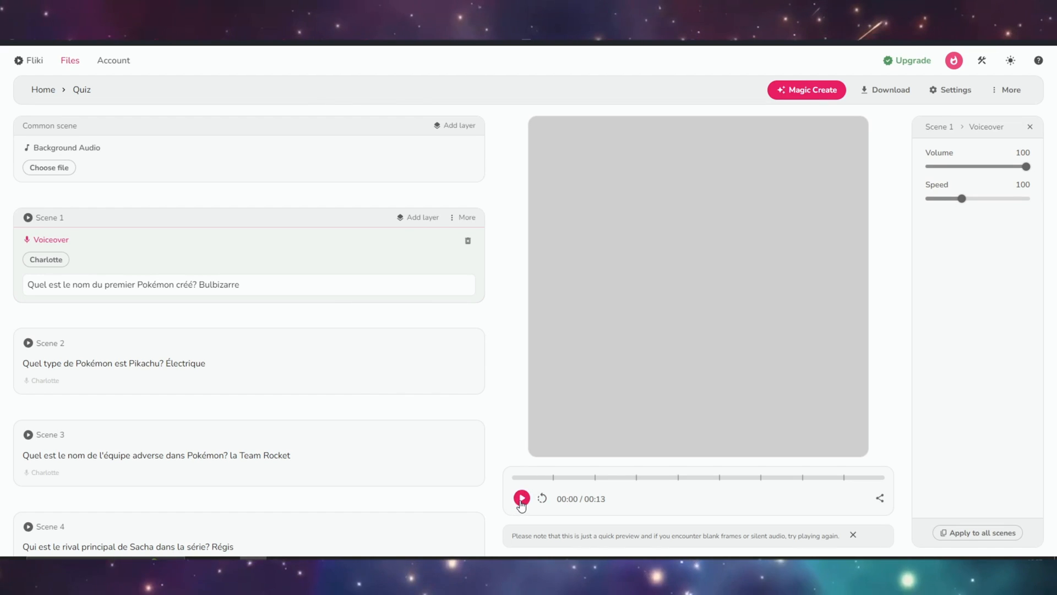
click(522, 498)
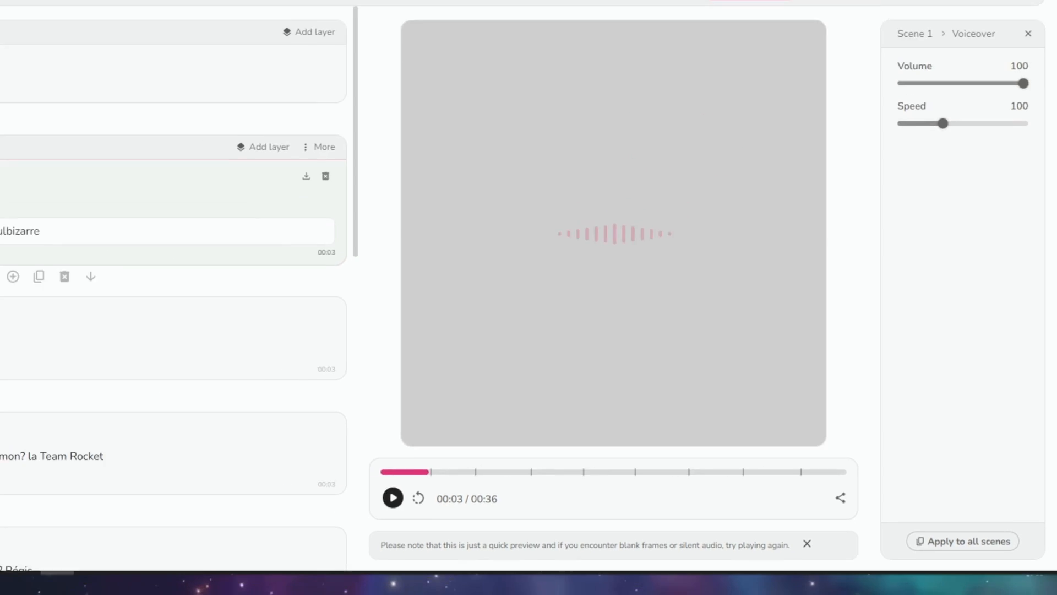
- Change the Scene 1 voiceover to the standard French voice Vivienne, apply it to all scenes, and listen to the preview
click(55, 259)
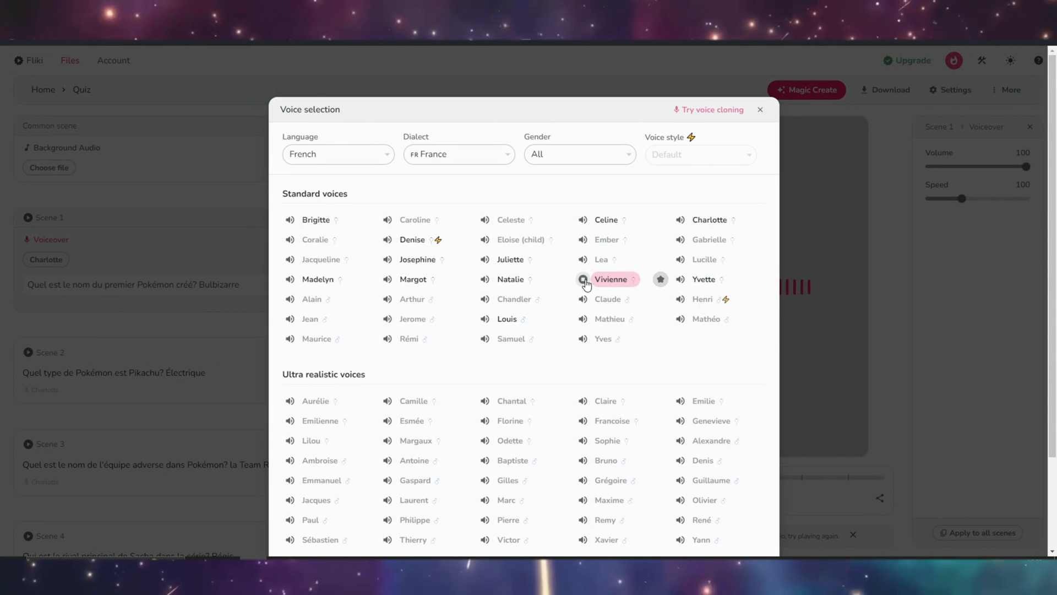
click(611, 279)
scroll(599, 316, down, 2)
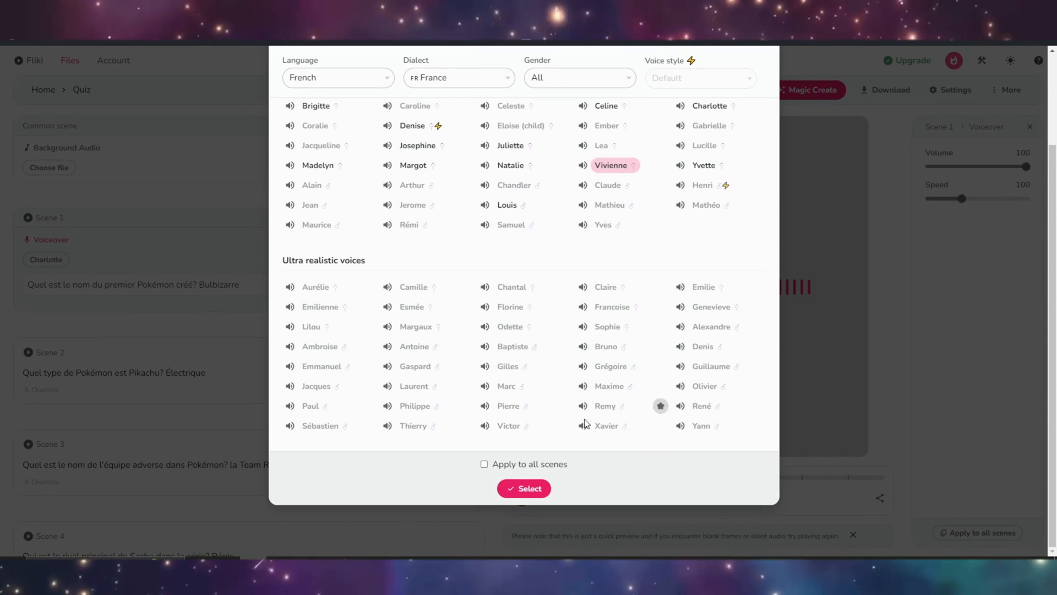
click(485, 466)
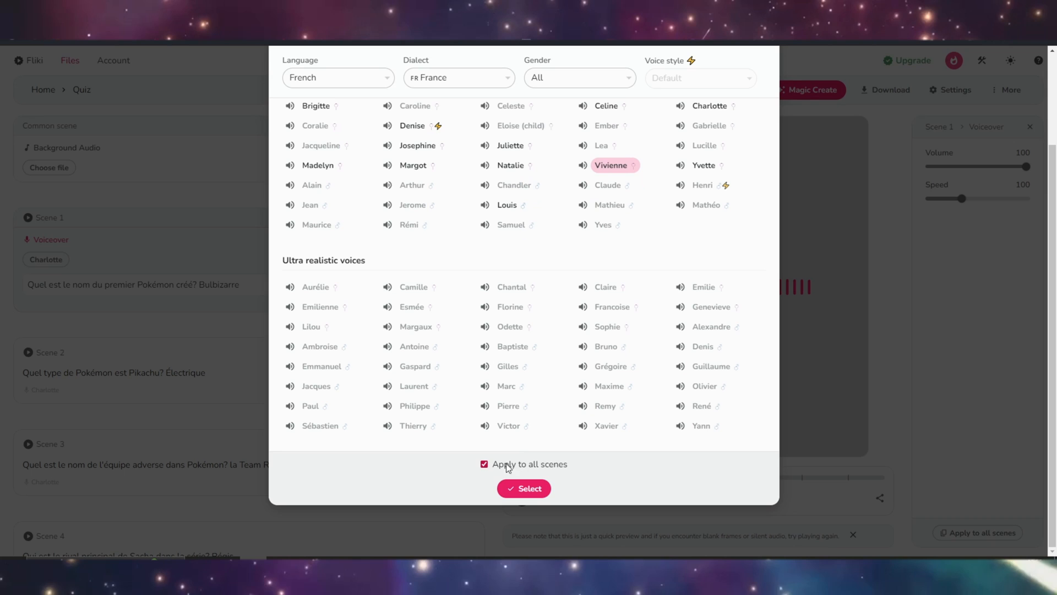
click(520, 489)
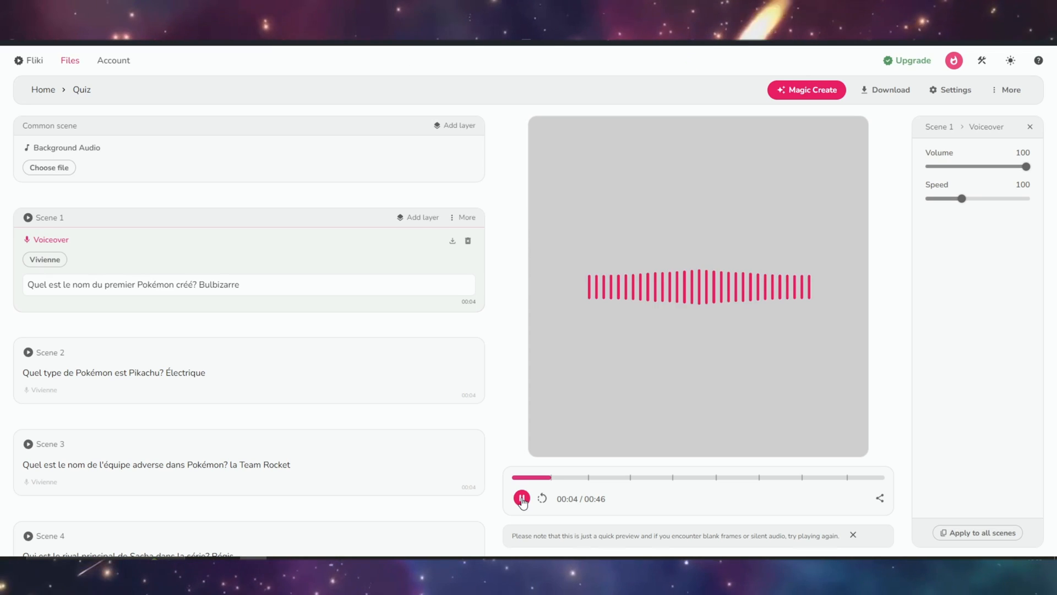
click(522, 499)
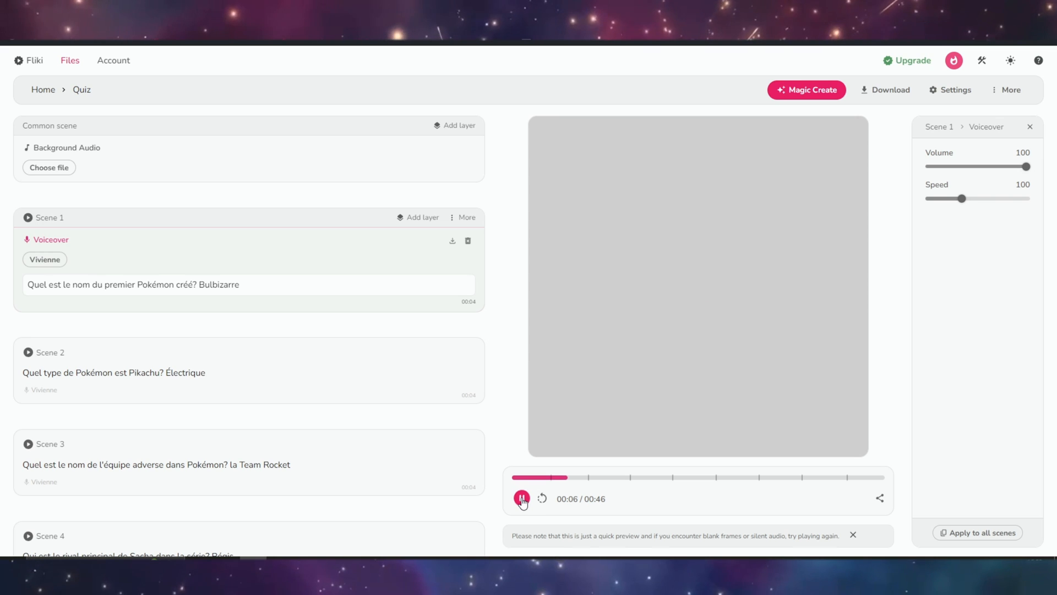
- Export the Quiz audio file in mp3 format
click(878, 90)
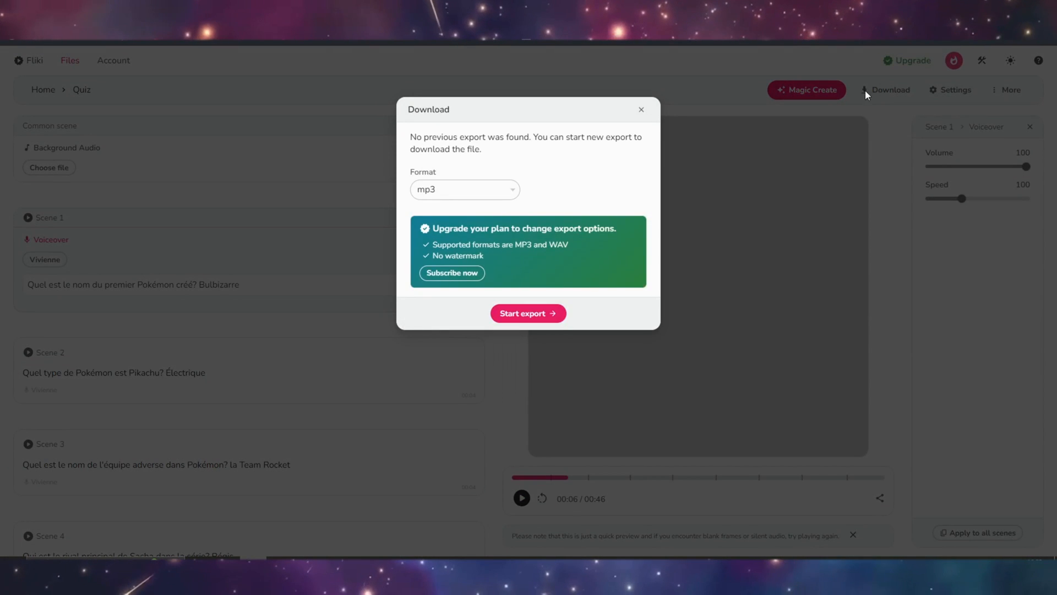
click(529, 312)
click(502, 156)
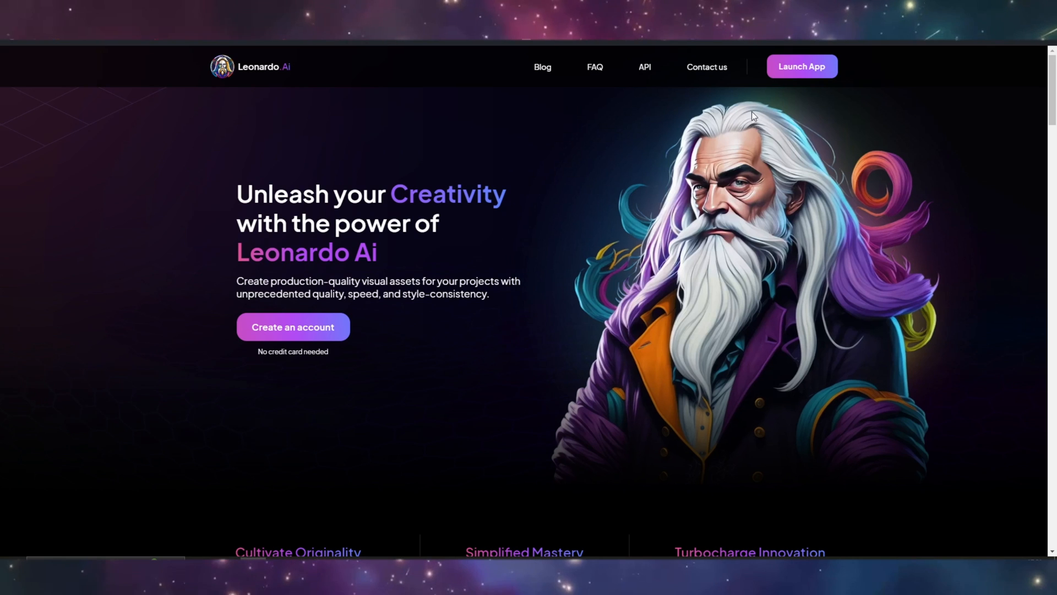
- Switch to Leonardo.Ai, launch its app, and open Image Generation with an empty prompt
click(801, 67)
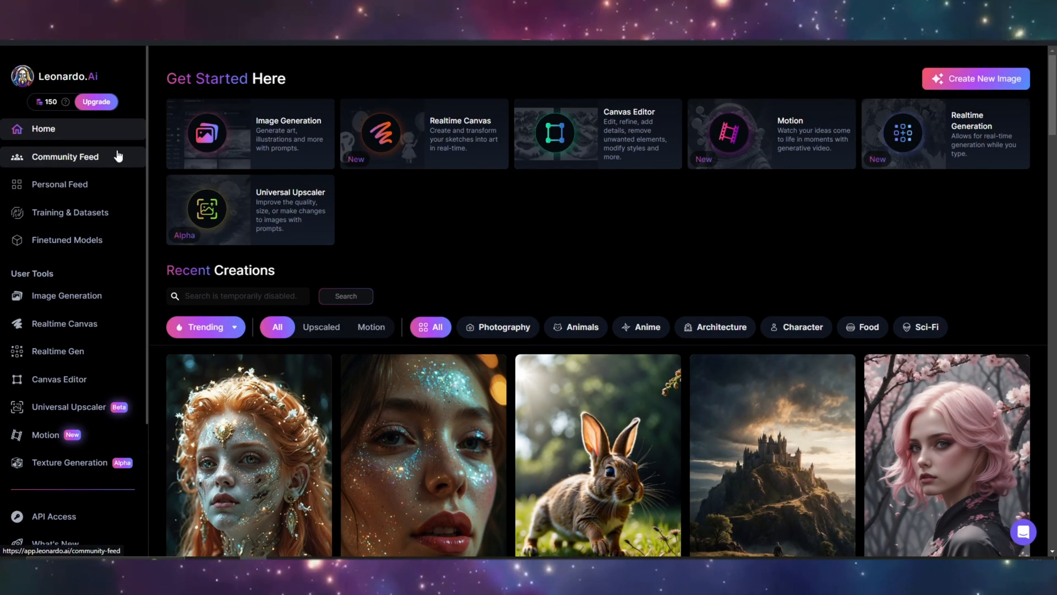
click(306, 127)
drag(276, 153, 200, 123)
key(BackSpace)
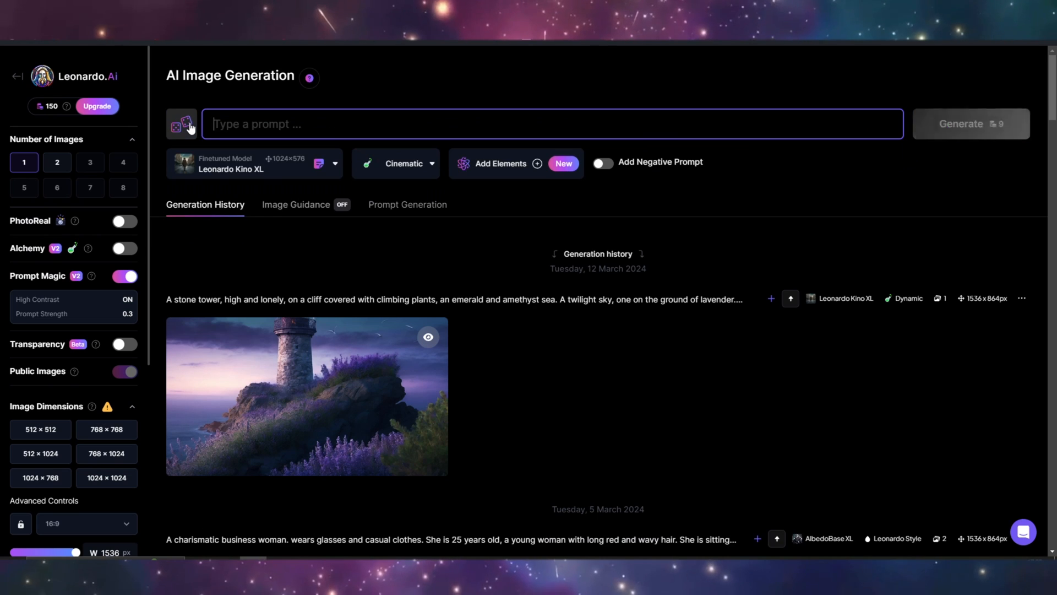
- Browse the other platform models and choose AlbedoBase XL as the finetuned model for image generation
click(307, 164)
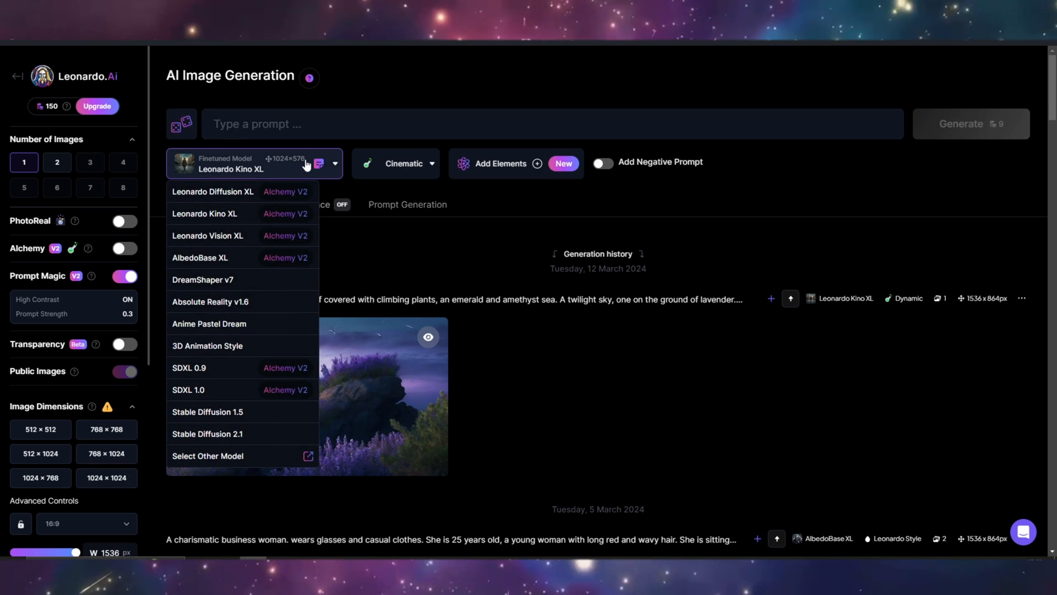
click(306, 165)
click(304, 166)
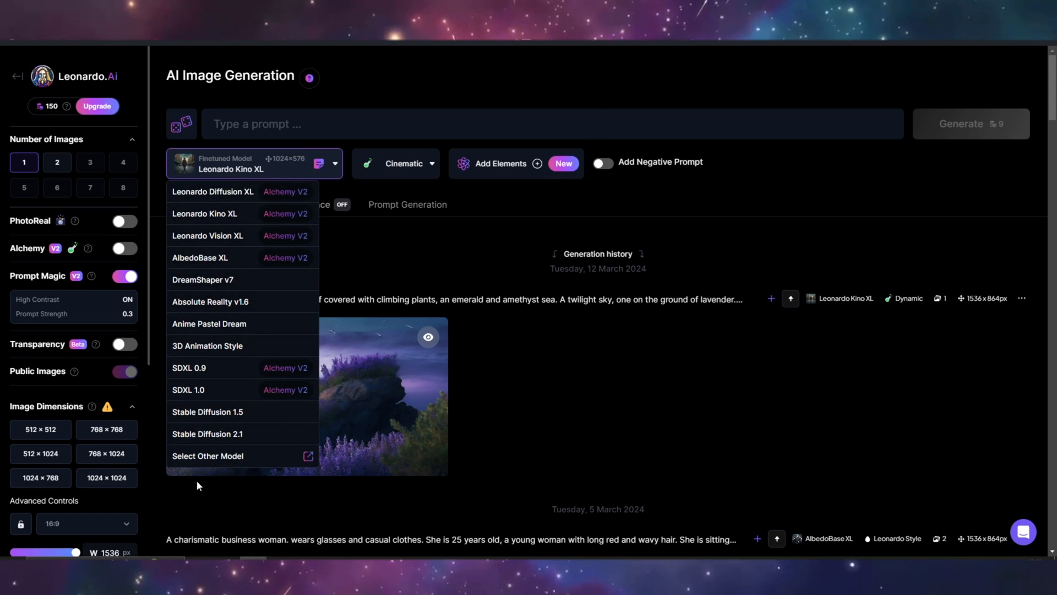
click(208, 456)
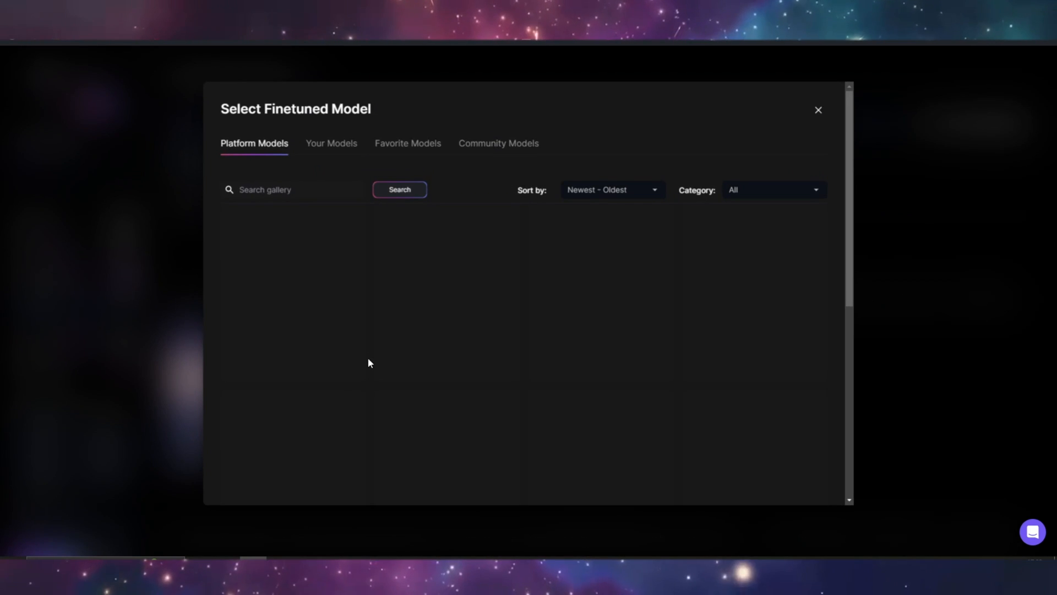
scroll(819, 389, down, 3)
scroll(820, 389, down, 7)
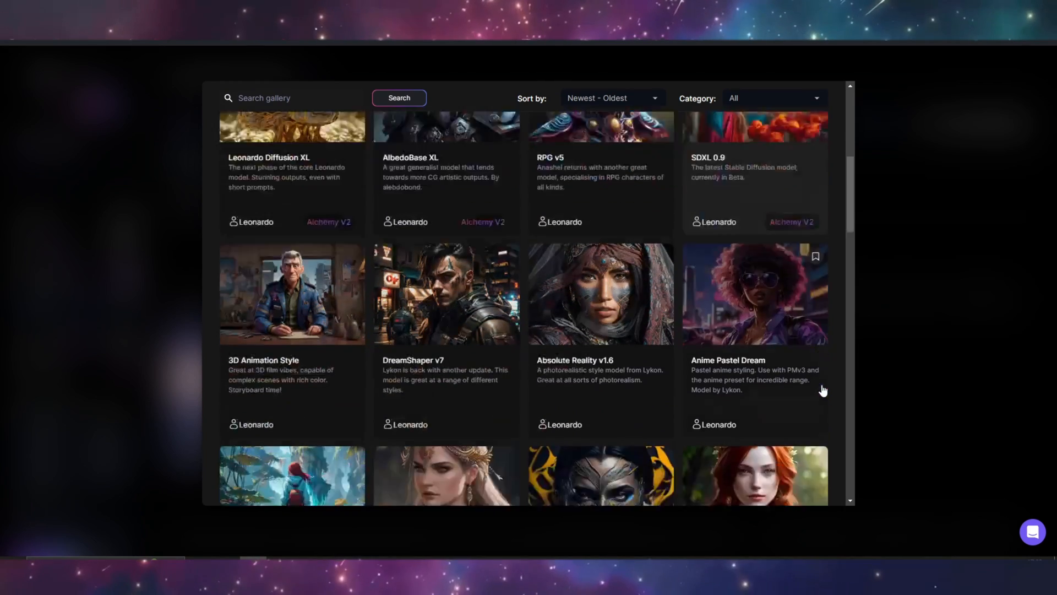
scroll(822, 389, up, 3)
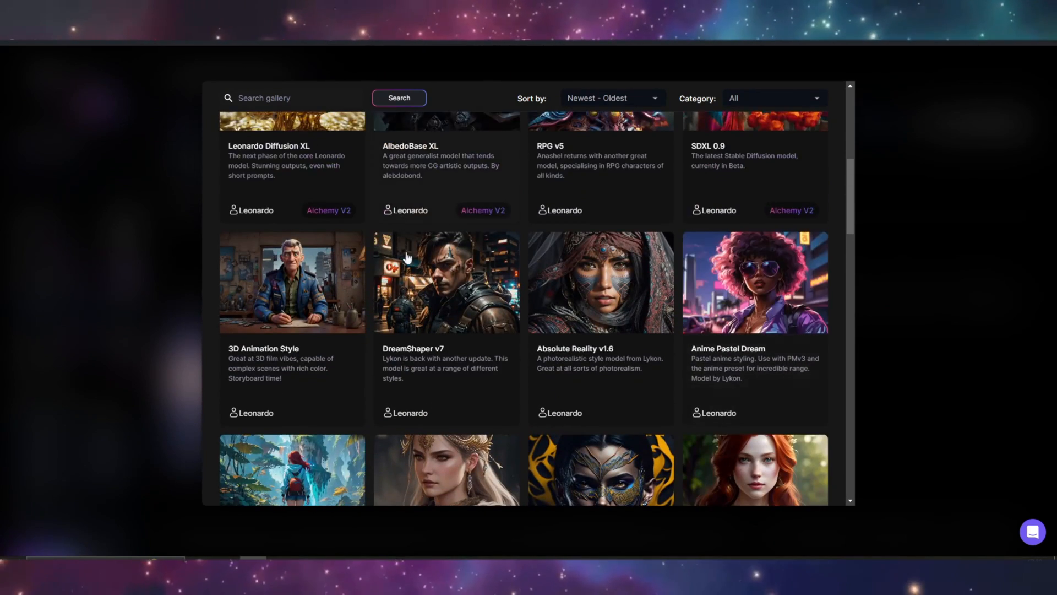
scroll(383, 361, down, 5)
click(375, 435)
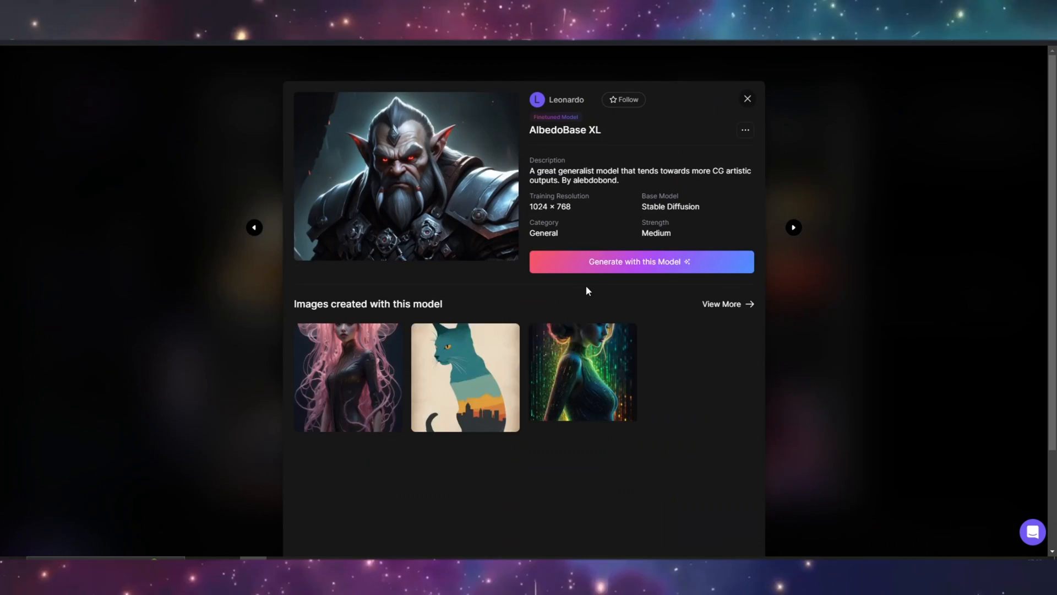
click(618, 260)
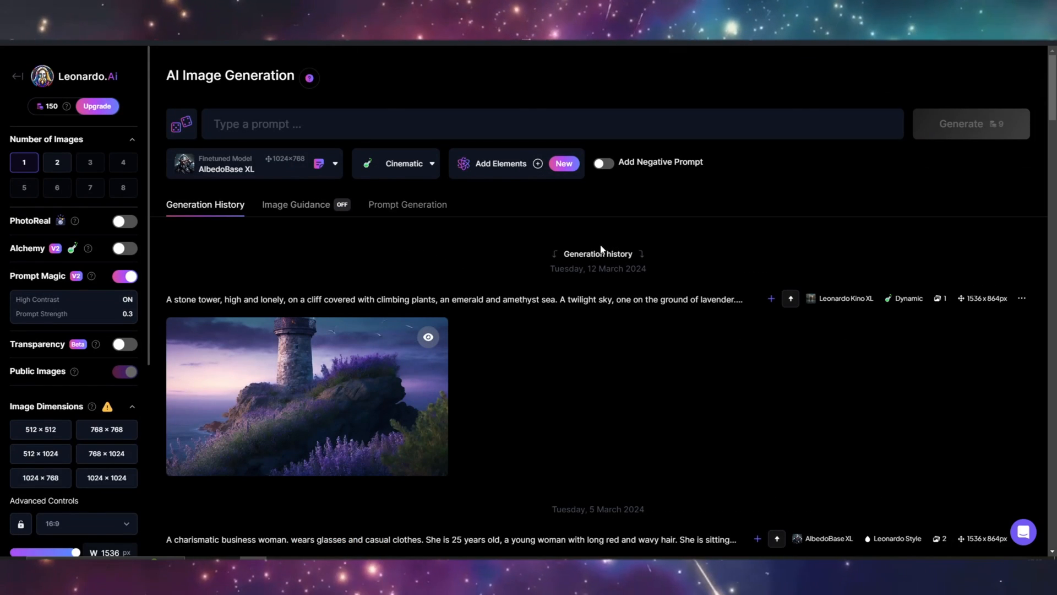
- Generate two 9:16 images in Leonardo Style from the prompt "pokemon world, with Pikachu, street, manga art, anime fantasy, colorful"
click(93, 530)
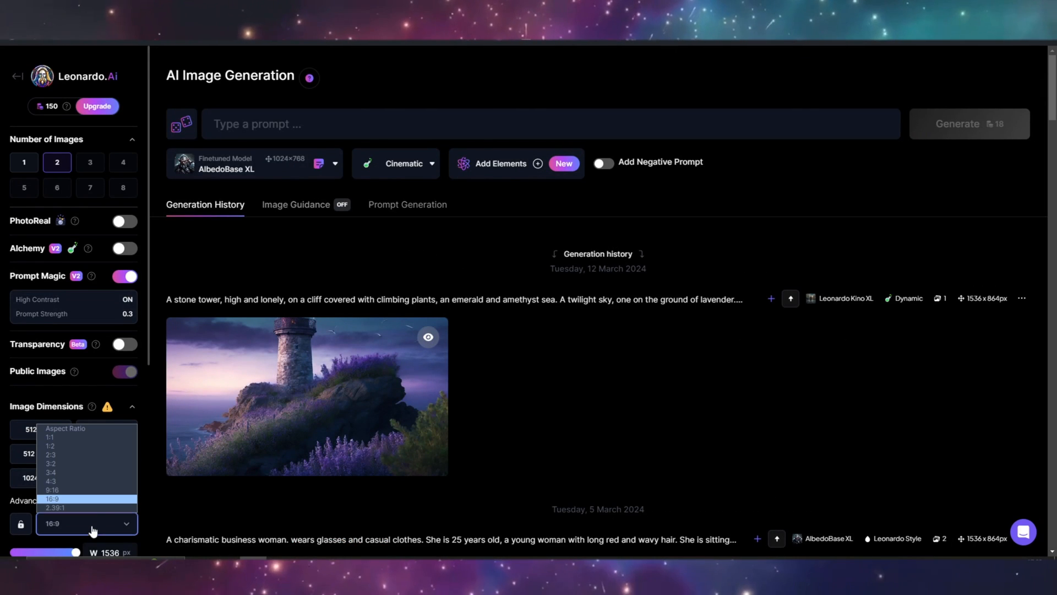
click(89, 497)
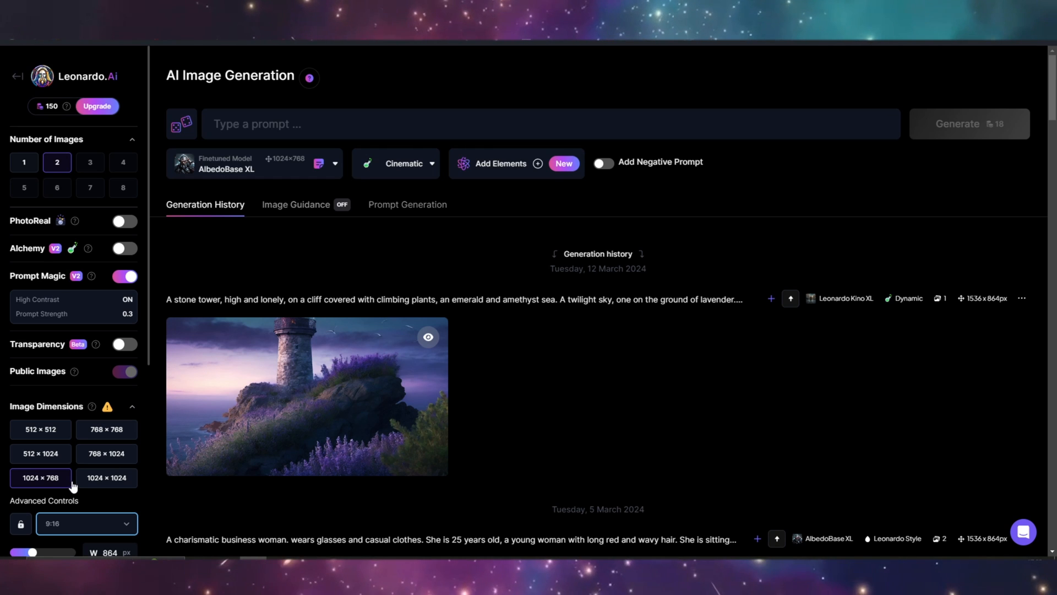
click(332, 132)
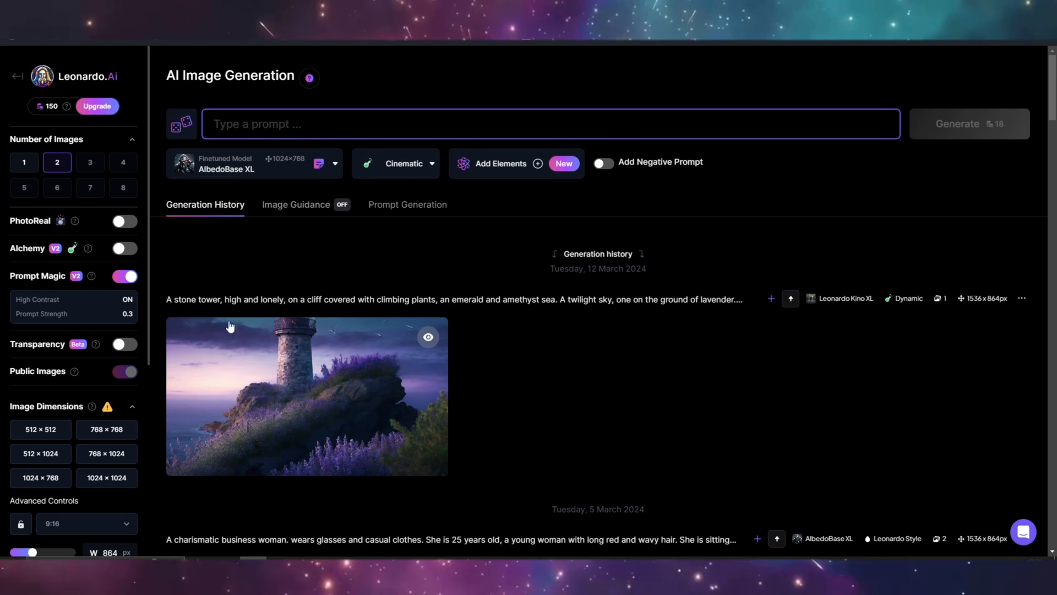
text(pokemon world)
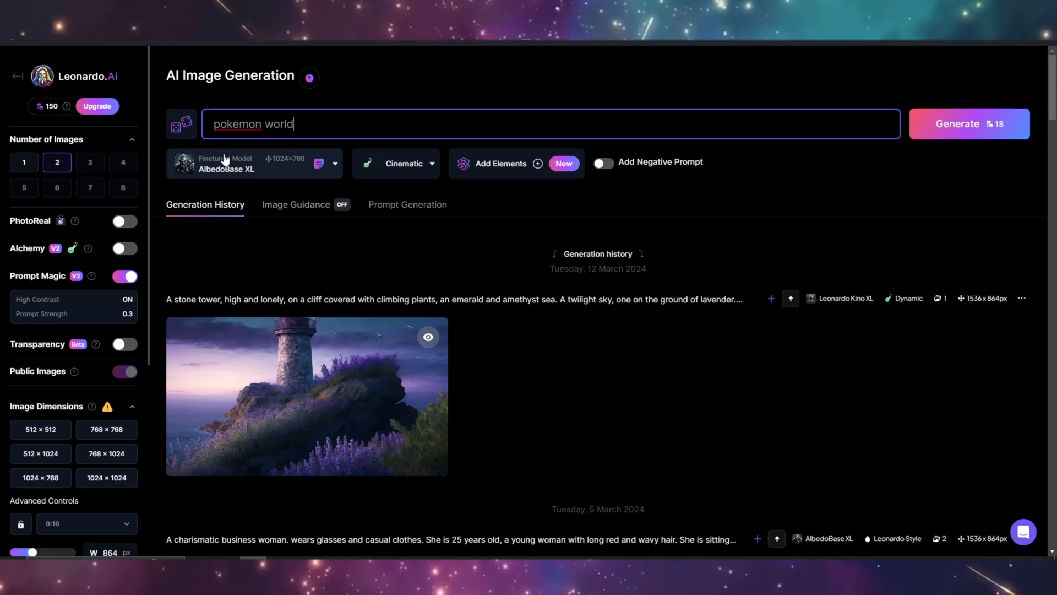
text(, with Pikachu)
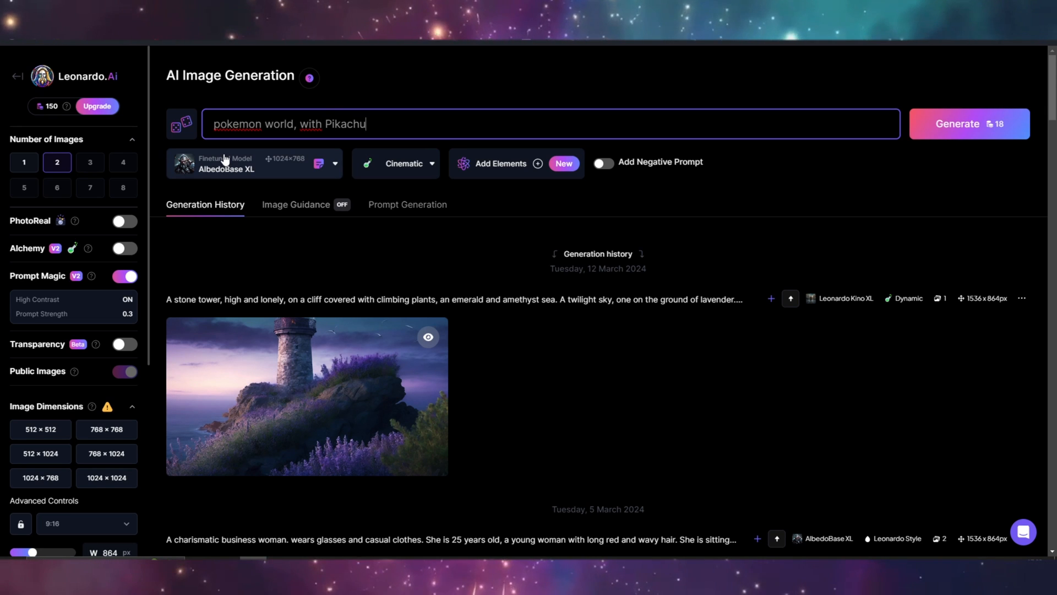
text(, street, manga art, )
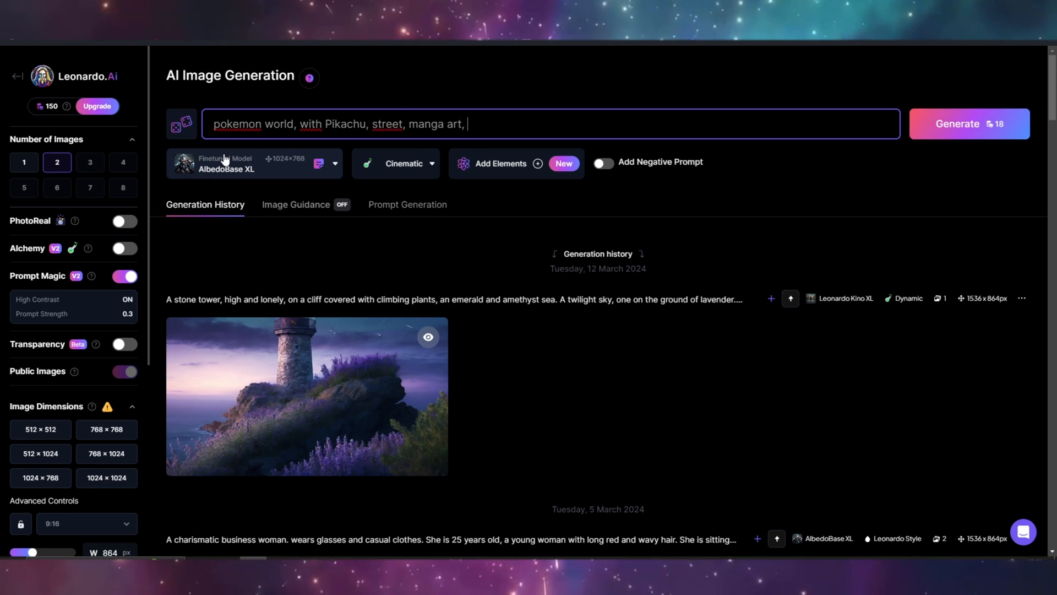
text(anime fantasy, colorful)
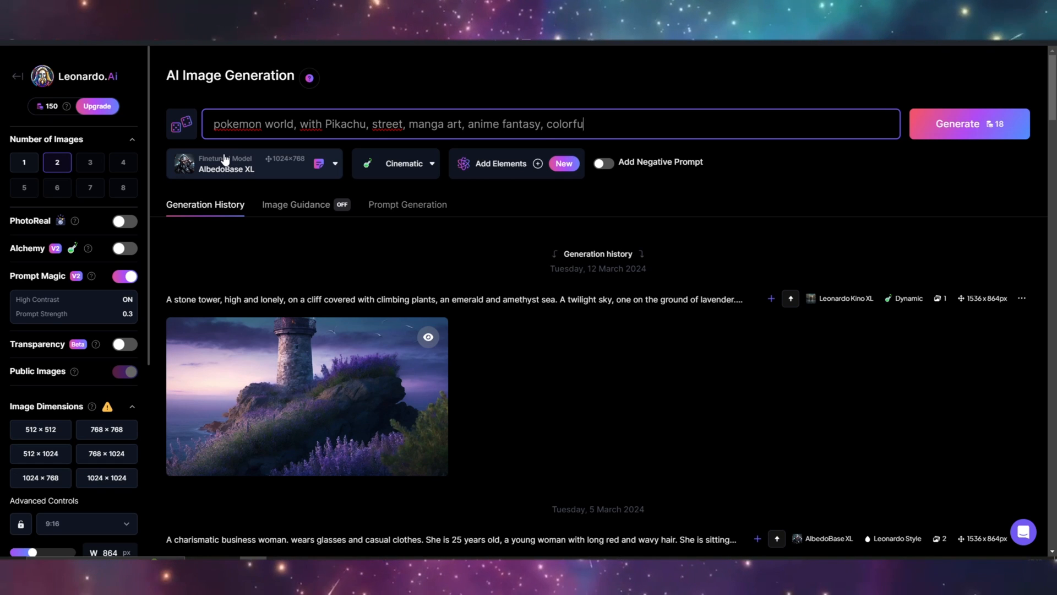
click(968, 124)
scroll(649, 356, down, 1)
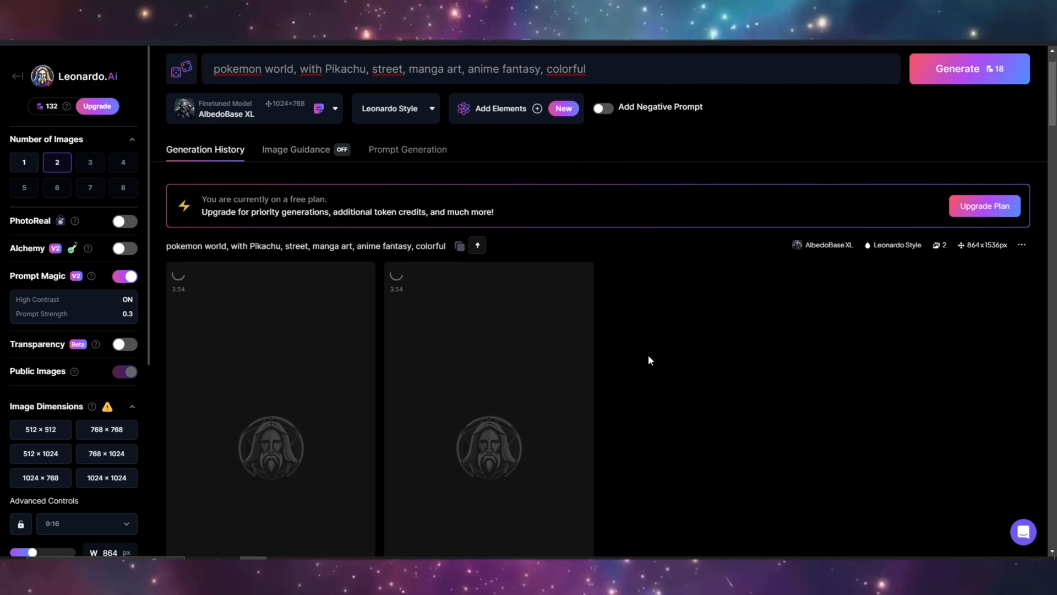
- Download both generated Pikachu street images as JPG files under their suggested names
scroll(649, 354, down, 3)
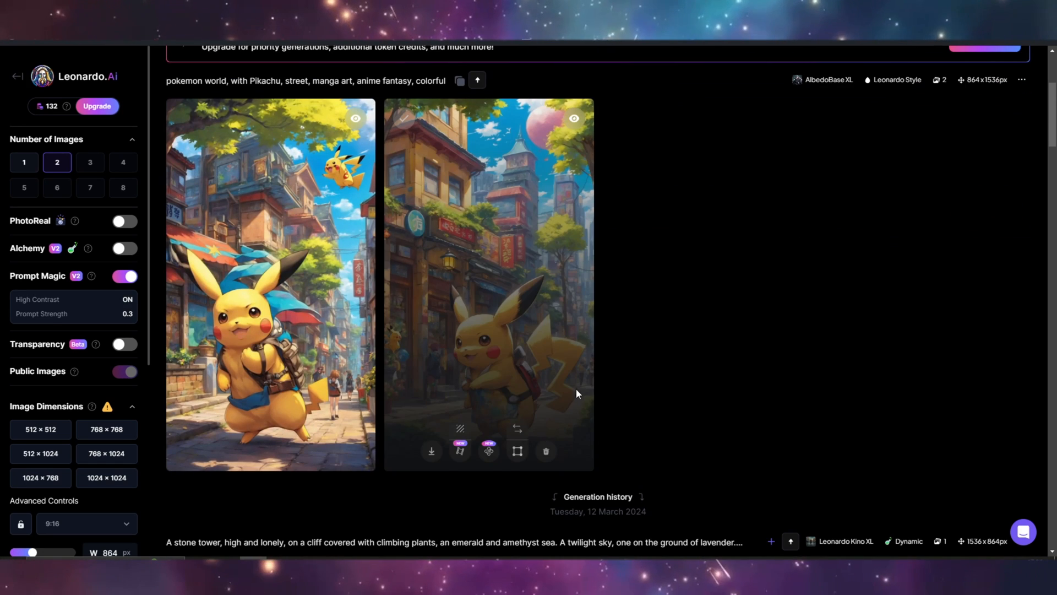
click(432, 451)
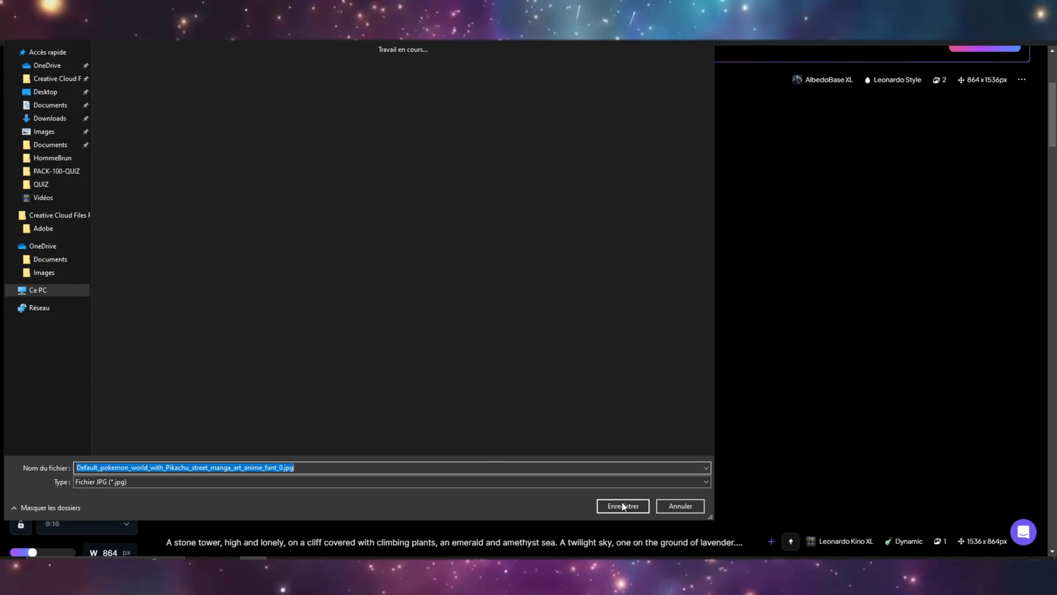
click(623, 505)
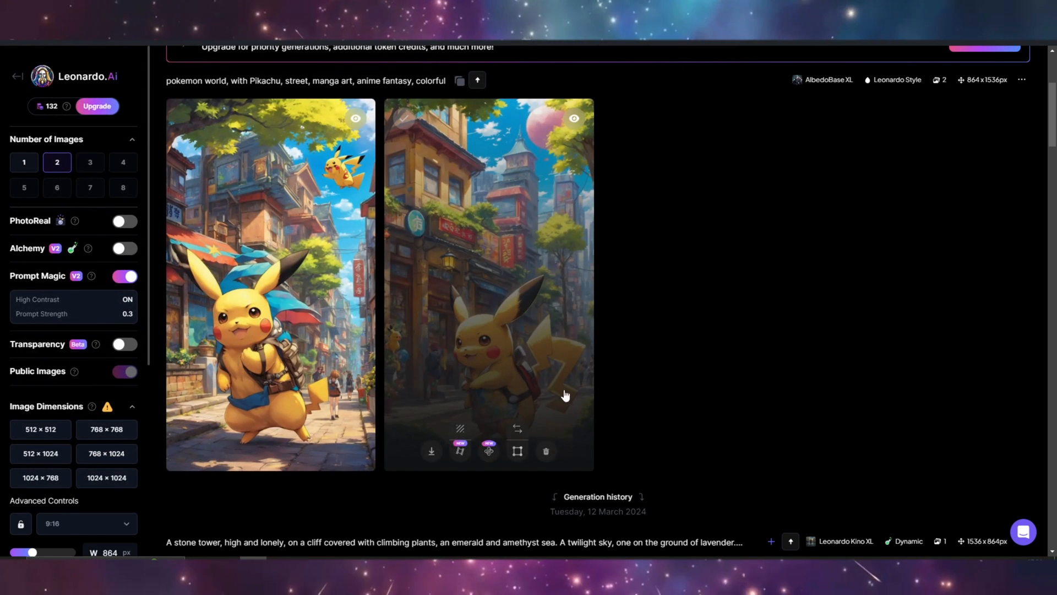
mouse_move(214, 453)
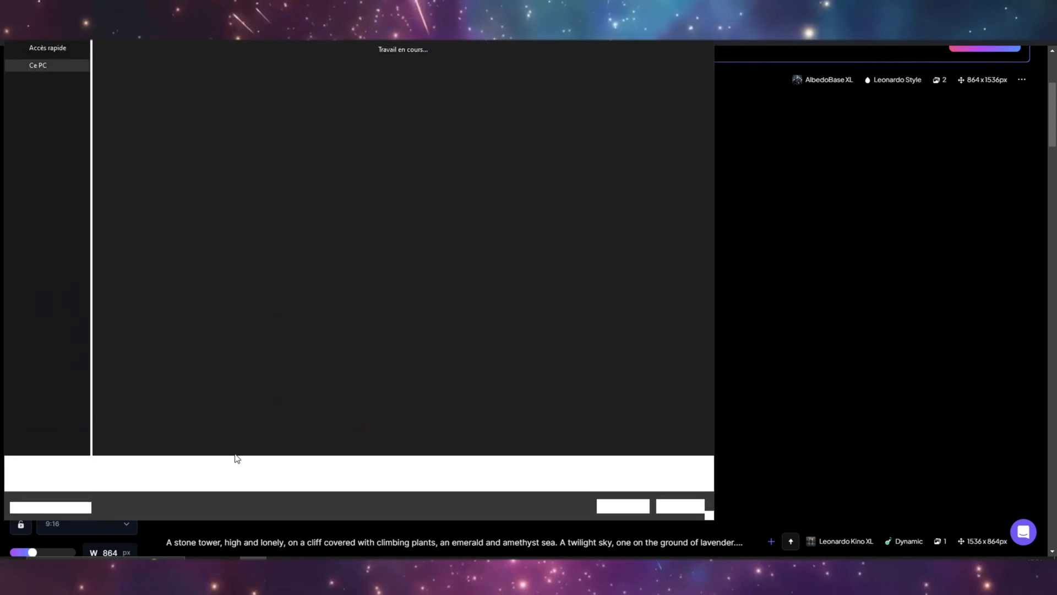
click(619, 507)
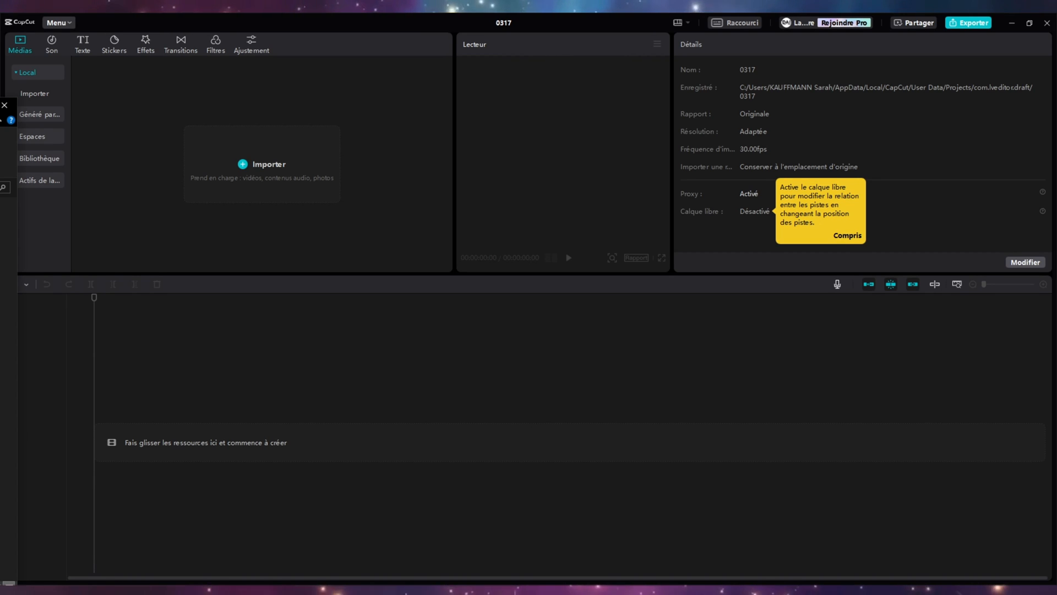
- Switch to CapCut, import the two Pikachu images and quiz.mp3, and place the image ending in _0.jpg at the start of the timeline
drag(86, 206, 268, 226)
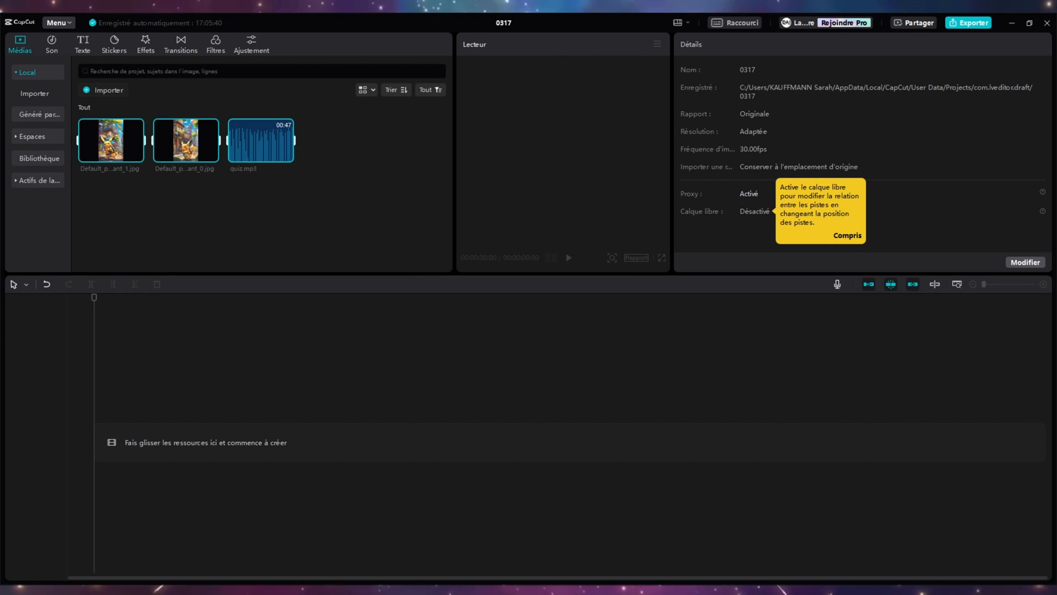
click(330, 217)
drag(185, 140, 114, 438)
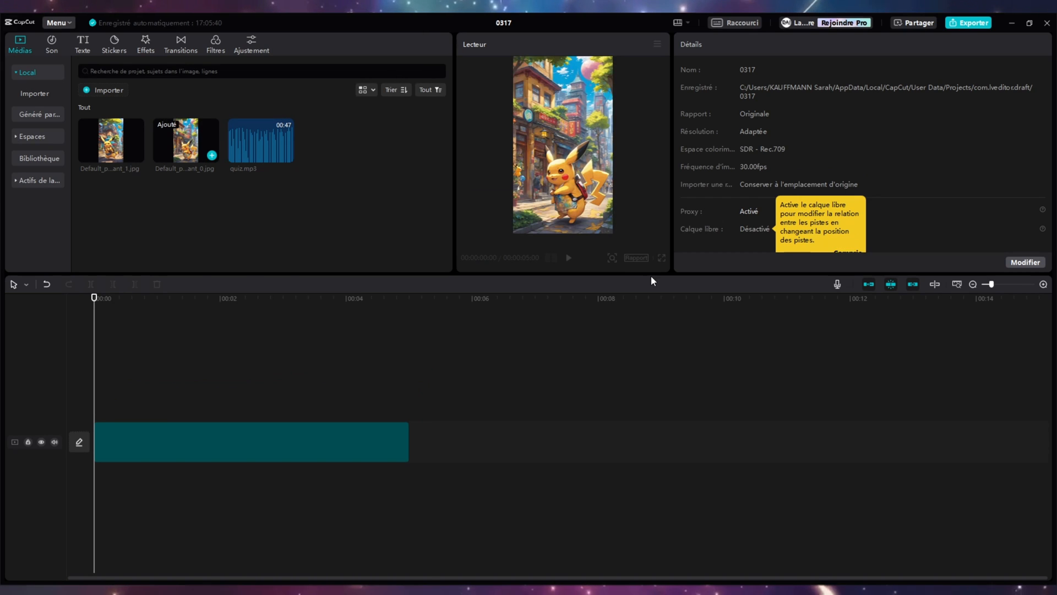
- Enlarge the video preview area and set the project's aspect ratio to 9:16
drag(653, 276, 653, 377)
click(635, 349)
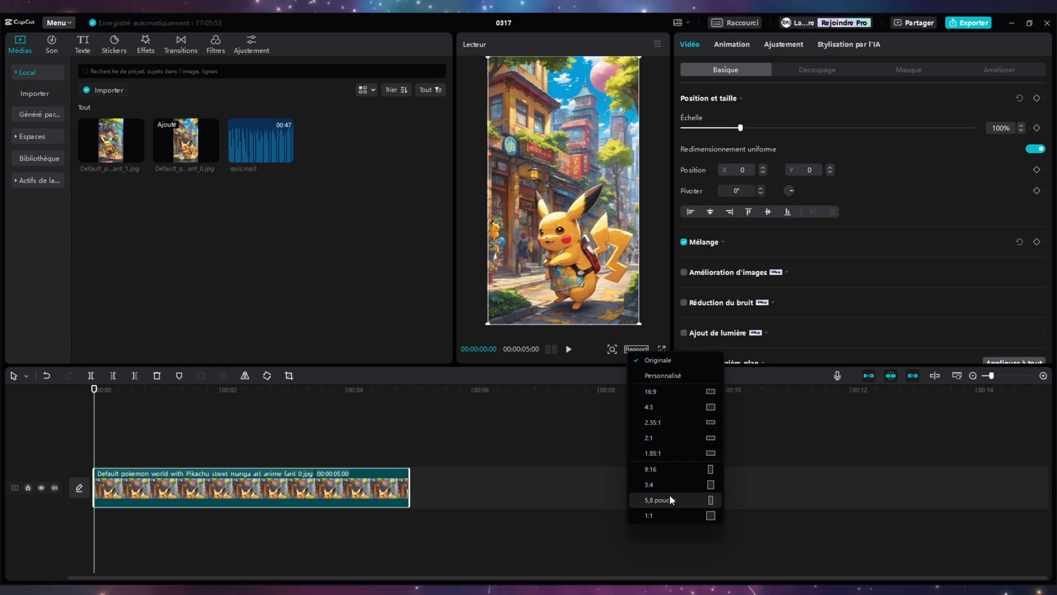
click(677, 470)
- Add the second Pikachu image after the first clip, place quiz.mp3 beneath from the start, and play back the opening
drag(113, 144, 416, 495)
drag(239, 150, 97, 528)
key(space)
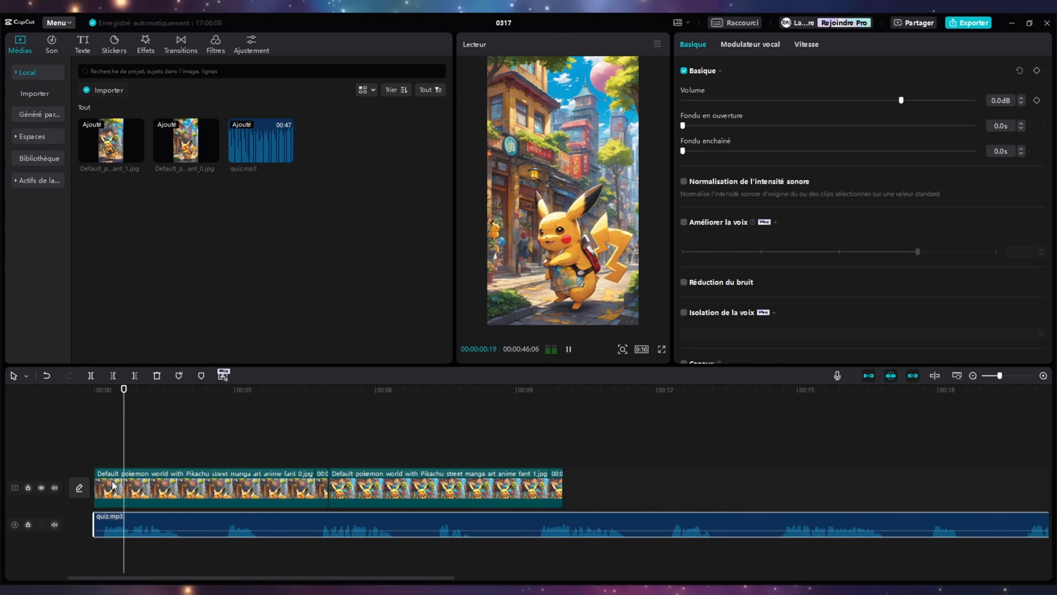
key(space)
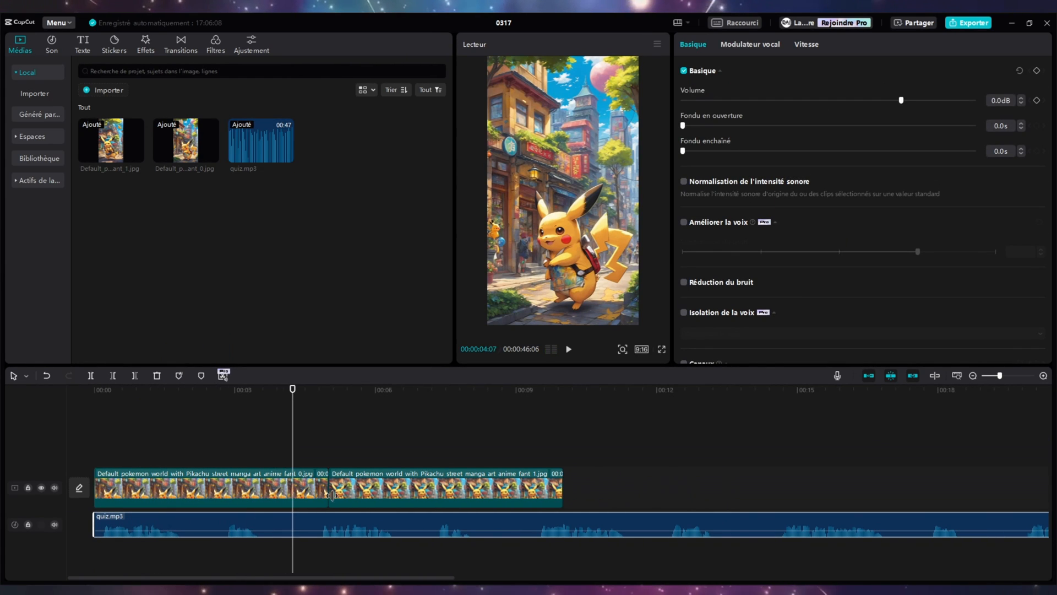
scroll(334, 498, down, 4)
drag(335, 498, 530, 499)
scroll(345, 517, down, 3)
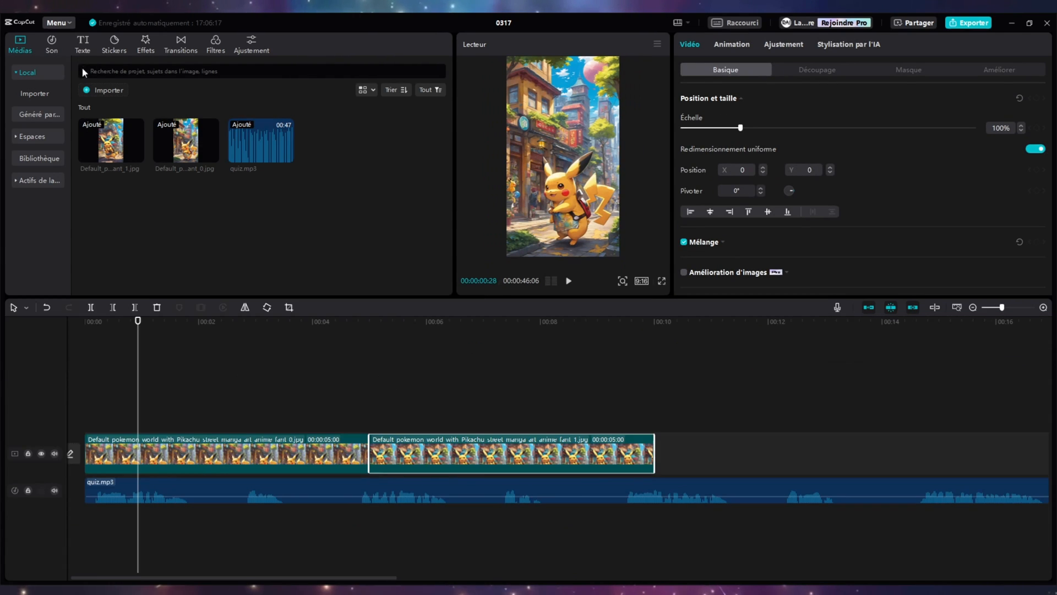
- Search the music library for "clock" and place Simple clock clock sound beneath quiz.mp3 around the 2-second mark
click(51, 44)
click(166, 74)
text(clock)
key(Return)
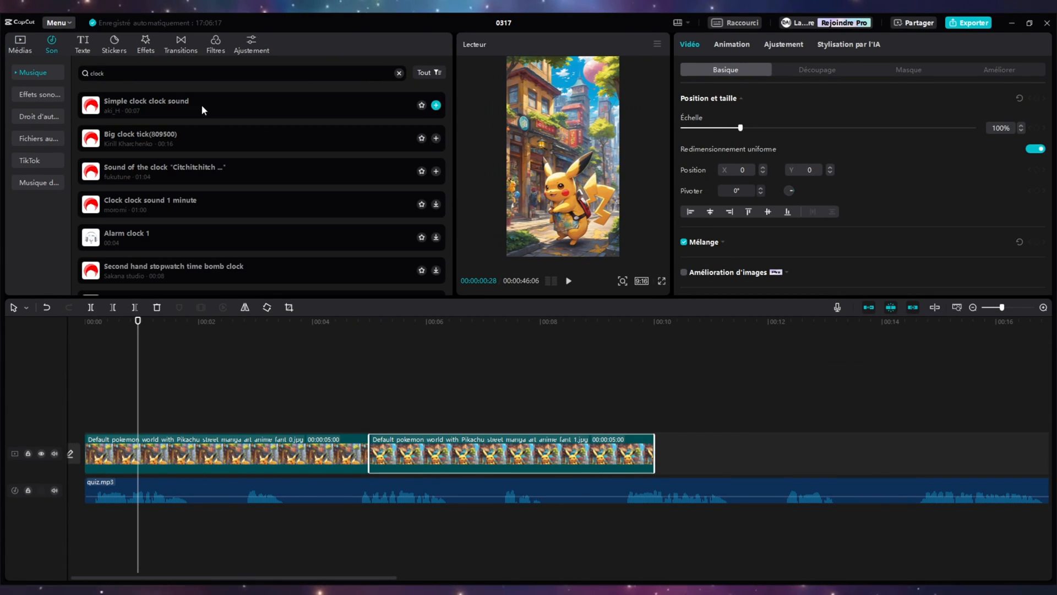
drag(200, 104, 194, 523)
- Split quiz.mp3 at 00:00:02:04 after the first question, move the remainder later, and place the clock sound in the gap
click(207, 330)
key(ctrl+b)
drag(275, 491, 378, 491)
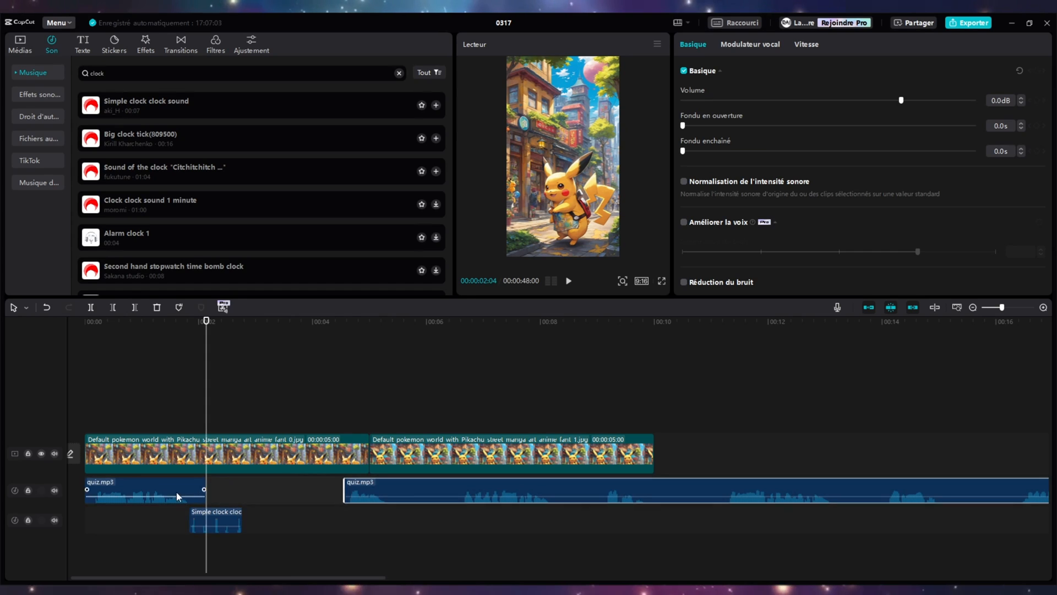
drag(216, 520, 262, 491)
- Search the audio library for "ding" and insert the Follow/like notification sound between the clock sound and the spoken answer
double_click(133, 72)
text(ding)
key(Return)
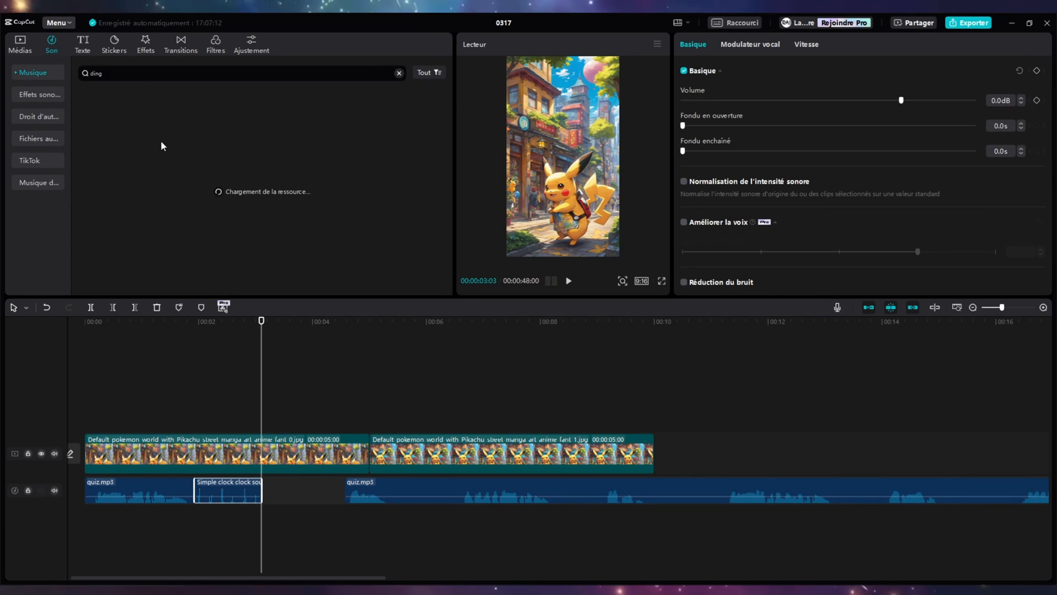
click(171, 135)
click(166, 192)
drag(165, 105, 276, 491)
click(366, 490)
- Search the stickers for "horloge" and place a clock sticker above the first image where the clock sound starts
click(114, 51)
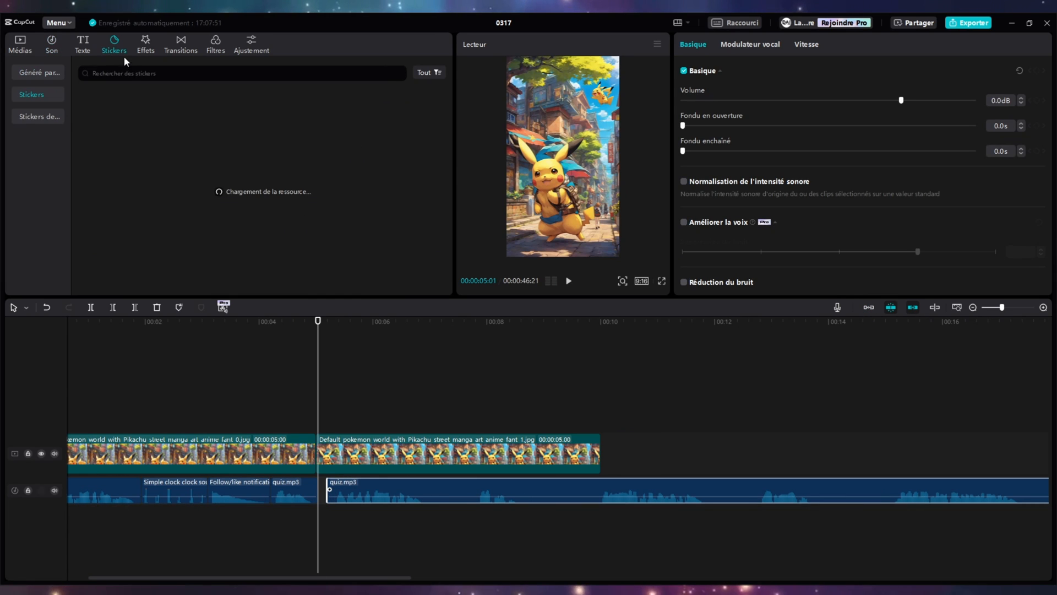
click(132, 73)
text(horloge)
key(Return)
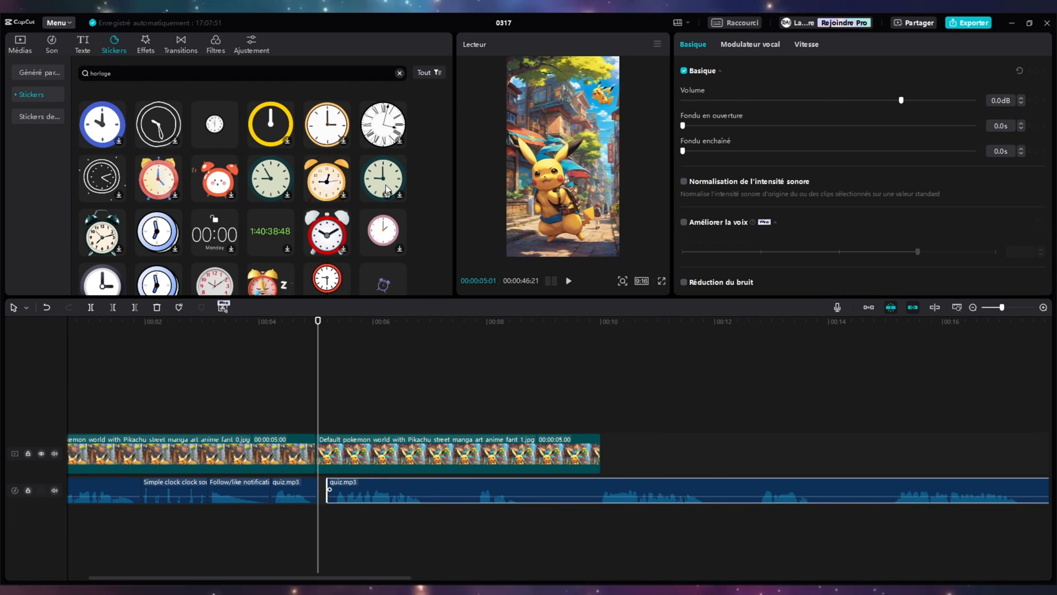
drag(387, 190, 180, 421)
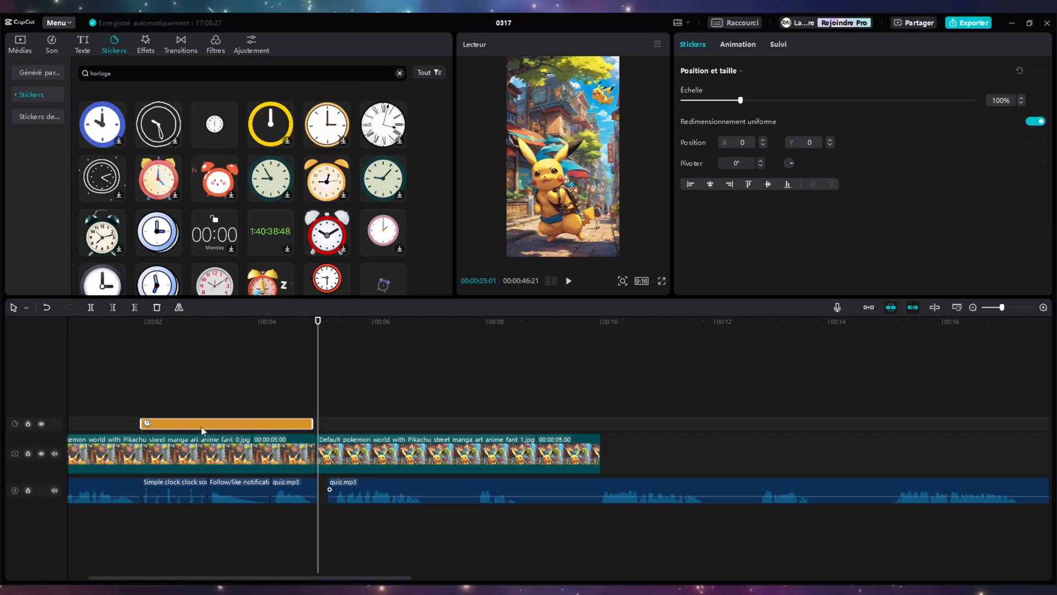
- Trim the clock sticker to the clock sound's length and move it down the frame to about Y -1276
drag(313, 423, 208, 424)
click(160, 326)
drag(561, 156, 561, 223)
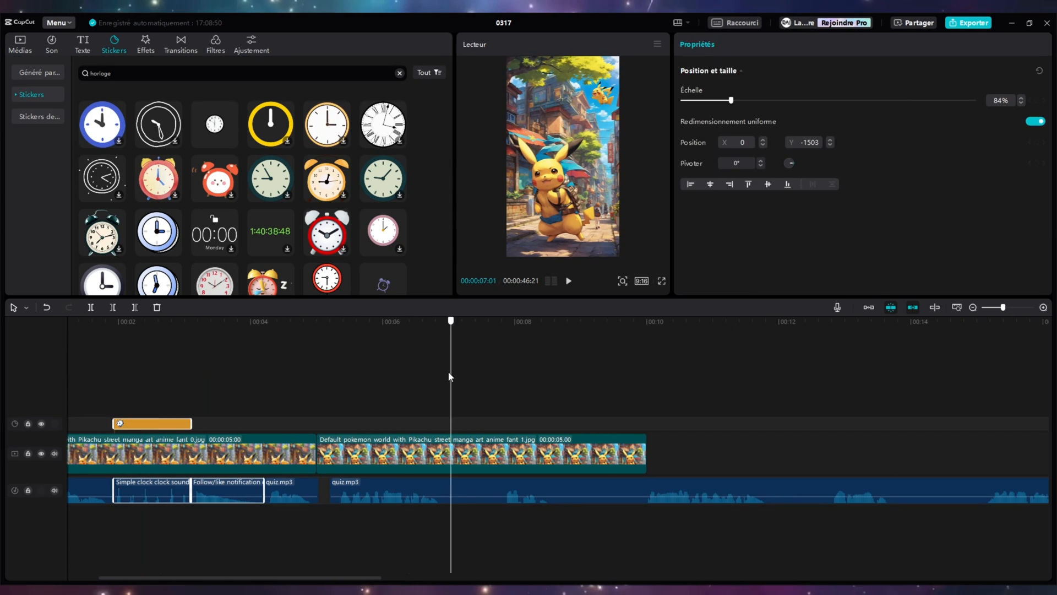
- Stretch the second Pikachu image to the end of the audio and extend the first one to meet it at about 24 seconds
click(506, 494)
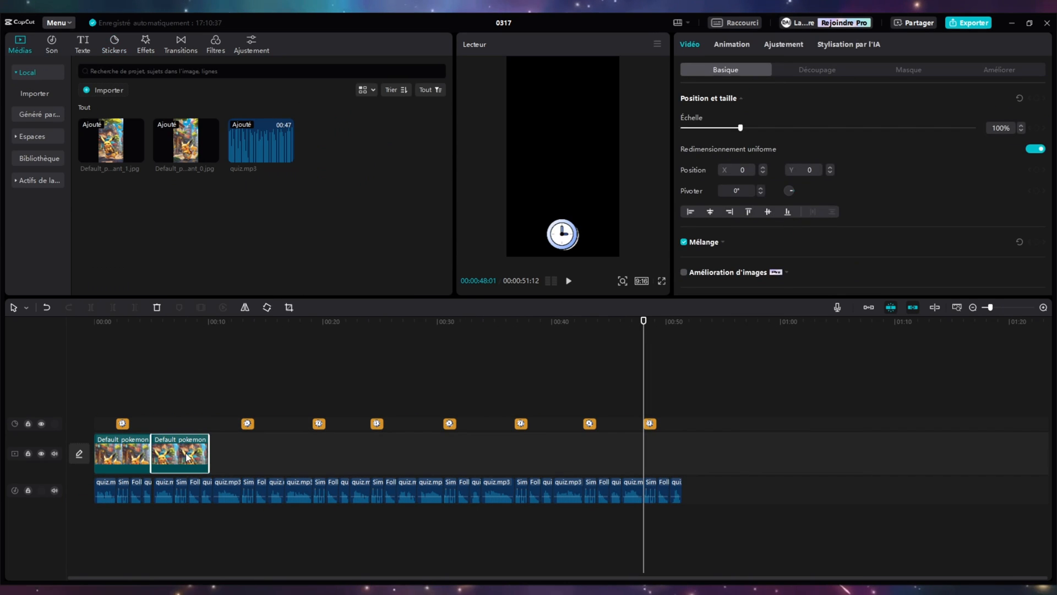
drag(177, 460, 370, 453)
click(177, 322)
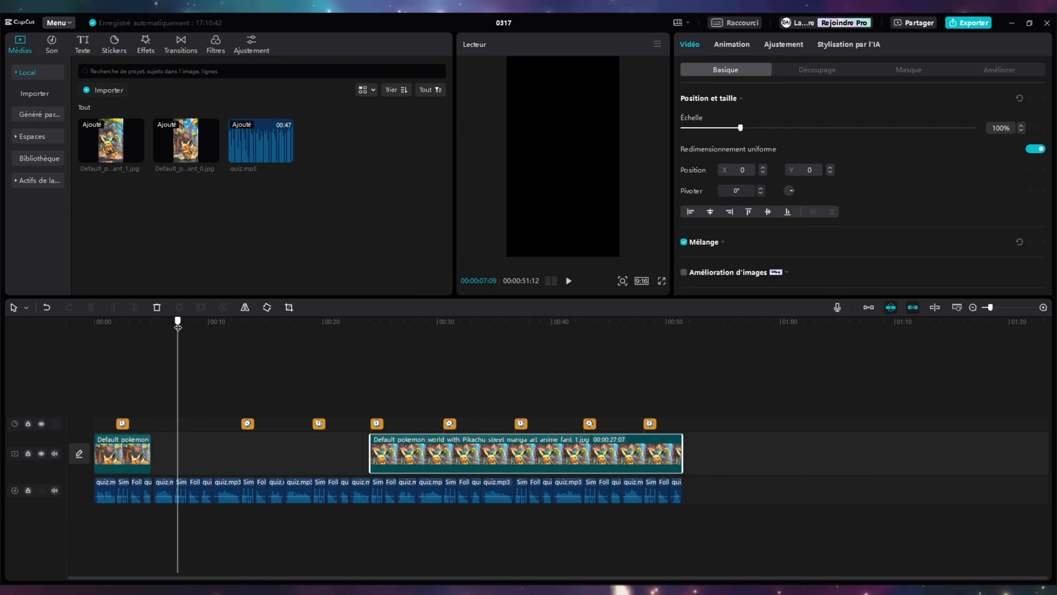
drag(150, 453, 370, 453)
click(102, 324)
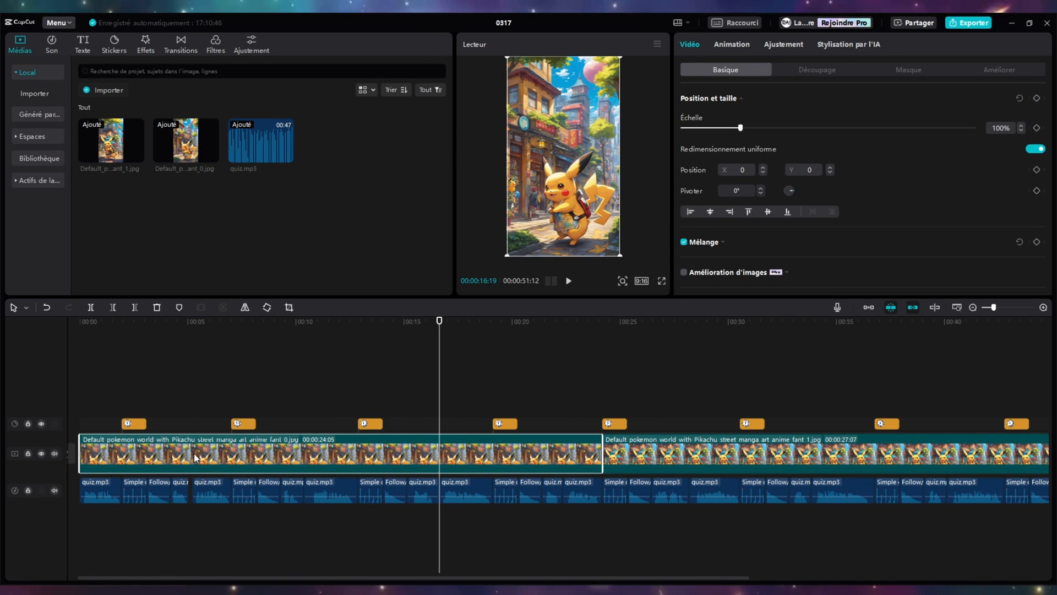
- Add a default text over the whole timeline, listing 1. to 10. on separate lines, along the left edge of the frame
click(82, 44)
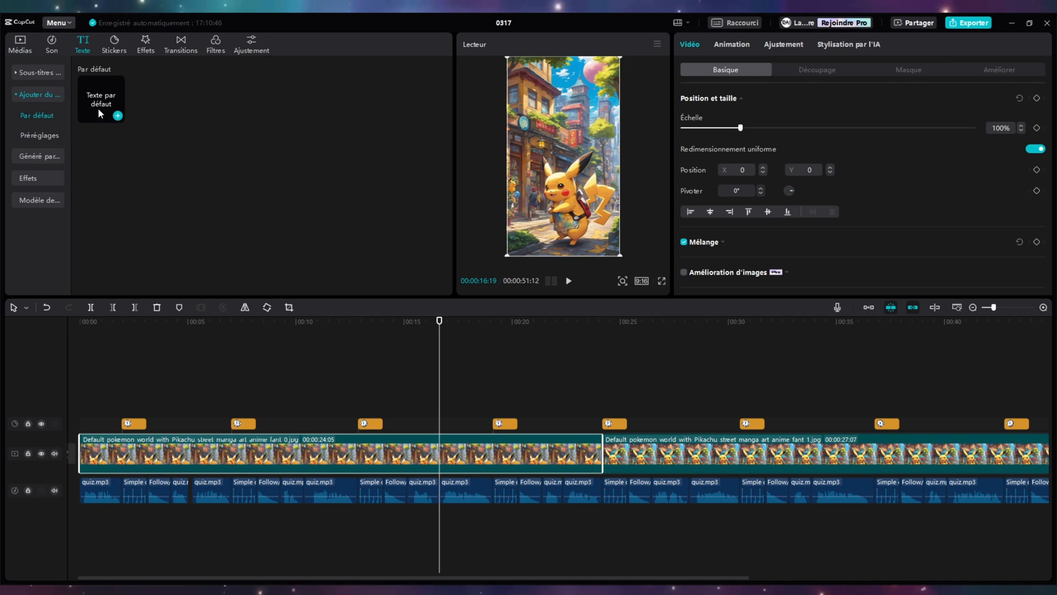
drag(102, 100, 931, 419)
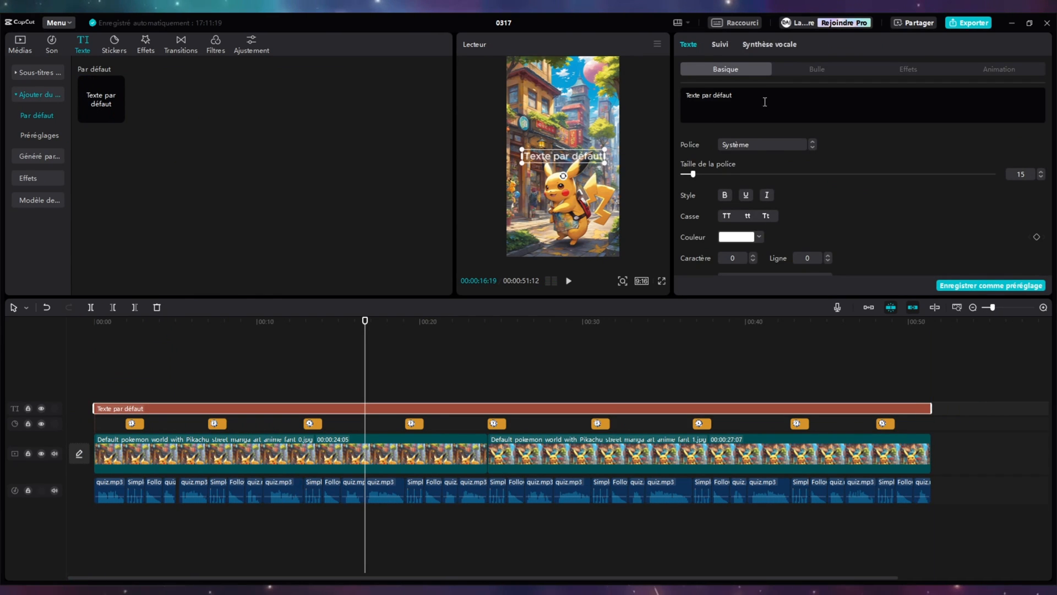
key(ctrl+a)
key(BackSpace)
text(1. 2. 3. 4. 5. 6.)
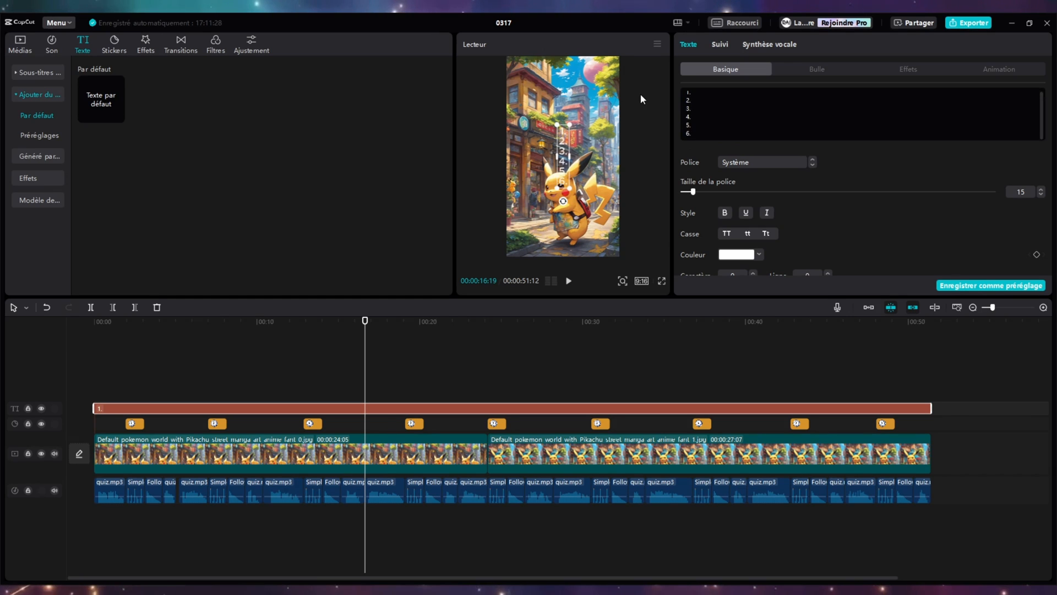
text( 7. 8. 9. 10.)
drag(563, 136, 518, 136)
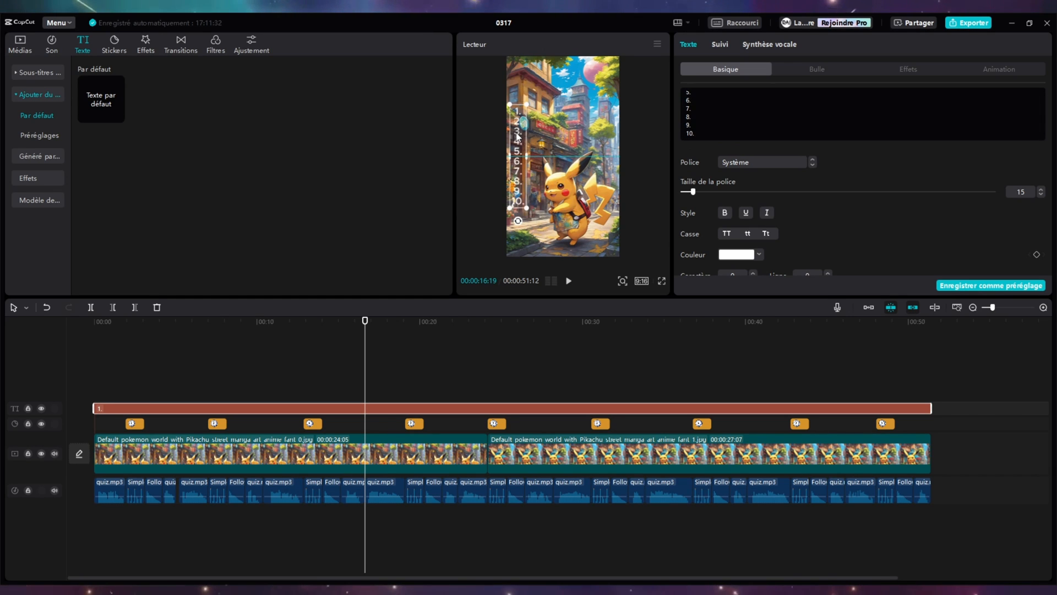
- Set the numbered list's font to Arial Black and apply the yellow preset style with black outline
click(801, 162)
click(766, 227)
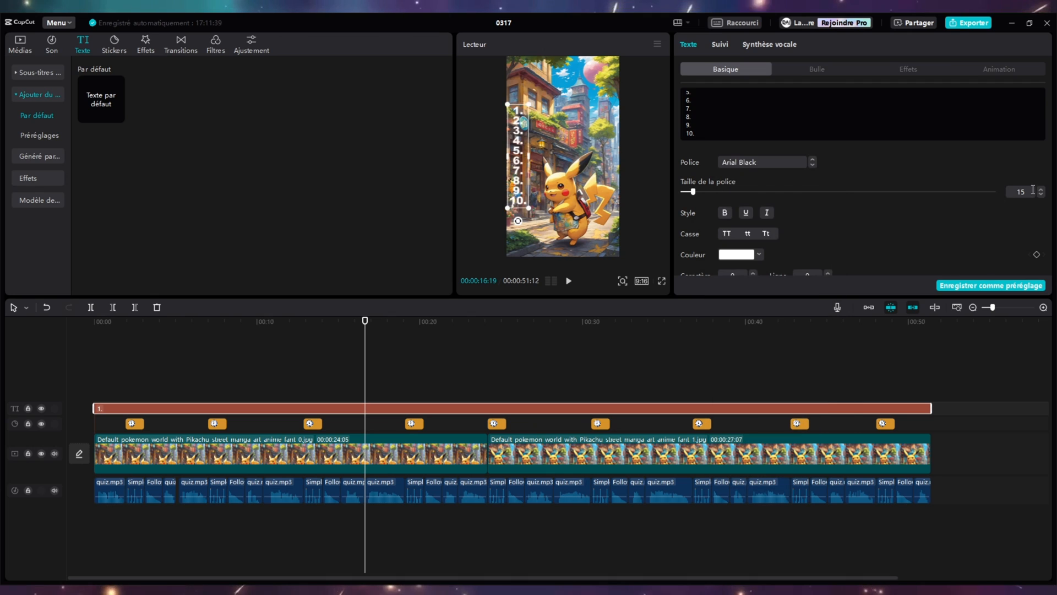
scroll(796, 224, down, 3)
click(778, 189)
scroll(780, 200, up, 1)
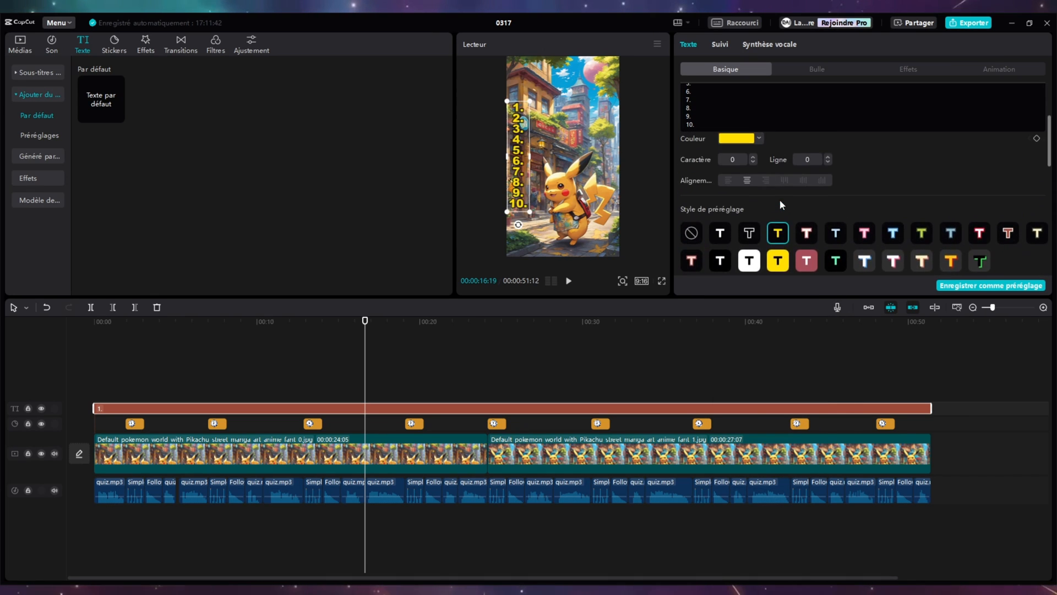
- Set the numbered list to font size 14 with line spacing 12, and shift it slightly down in the frame
scroll(782, 202, up, 2)
click(828, 236)
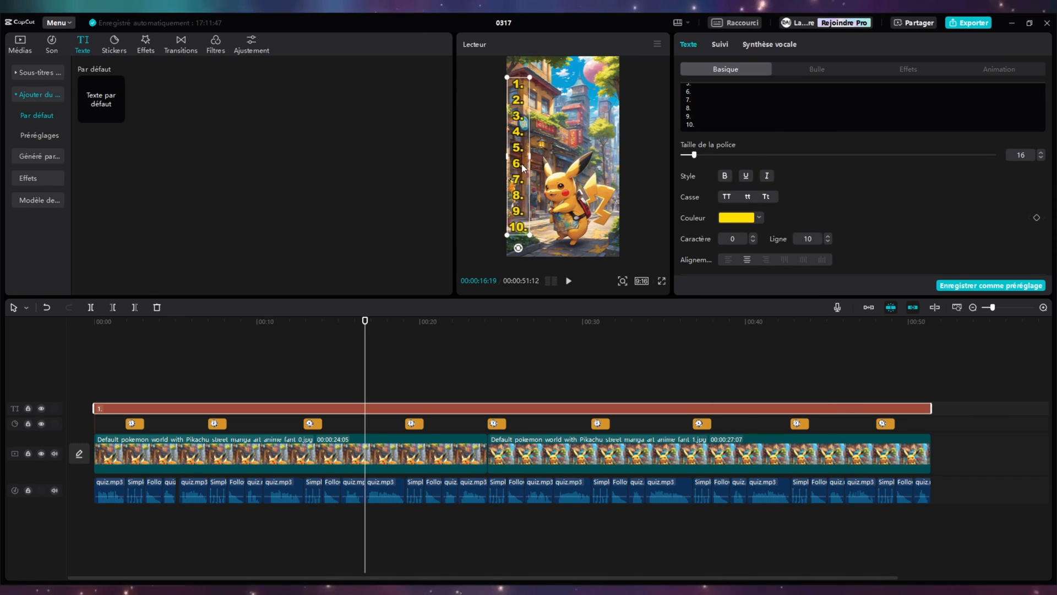
click(1041, 158)
click(1041, 158)
click(827, 236)
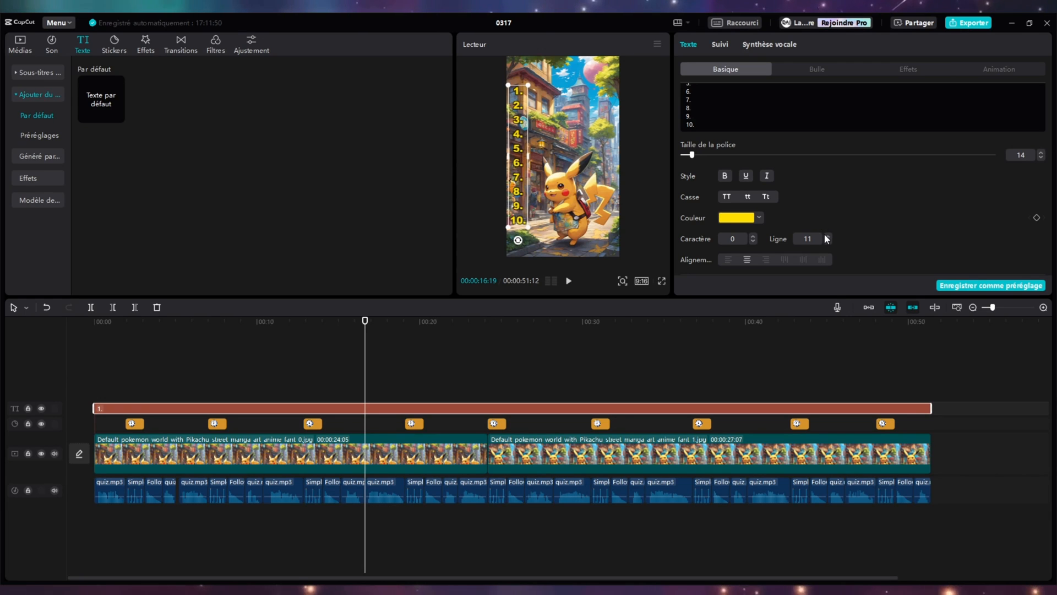
click(828, 236)
mouse_move(523, 153)
mouse_down()
mouse_move(520, 176)
mouse_move(523, 166)
mouse_up()
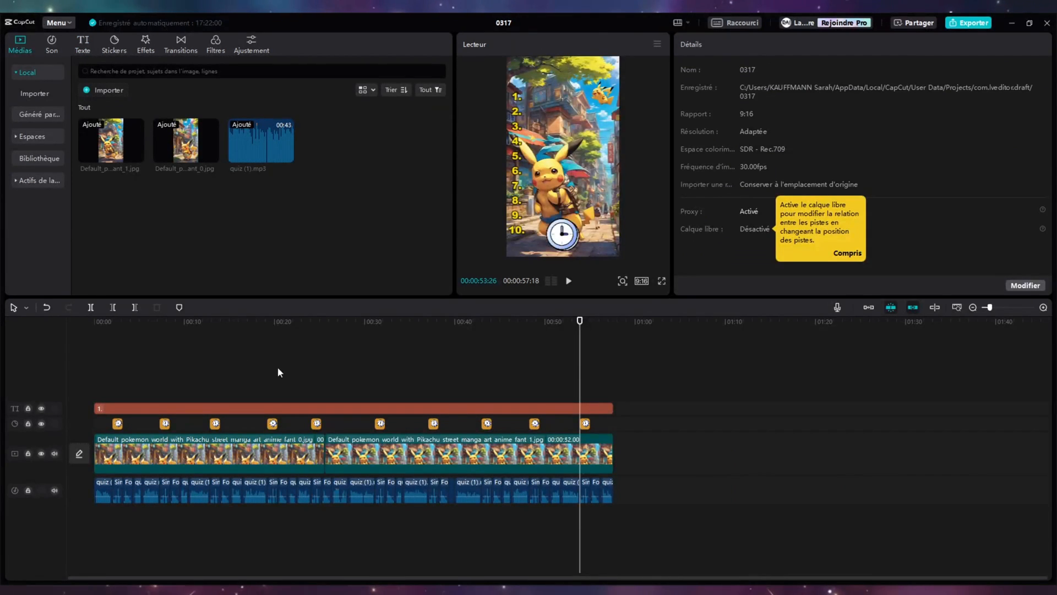
- Generate automatic subtitles with Français as source language and no translation
click(277, 367)
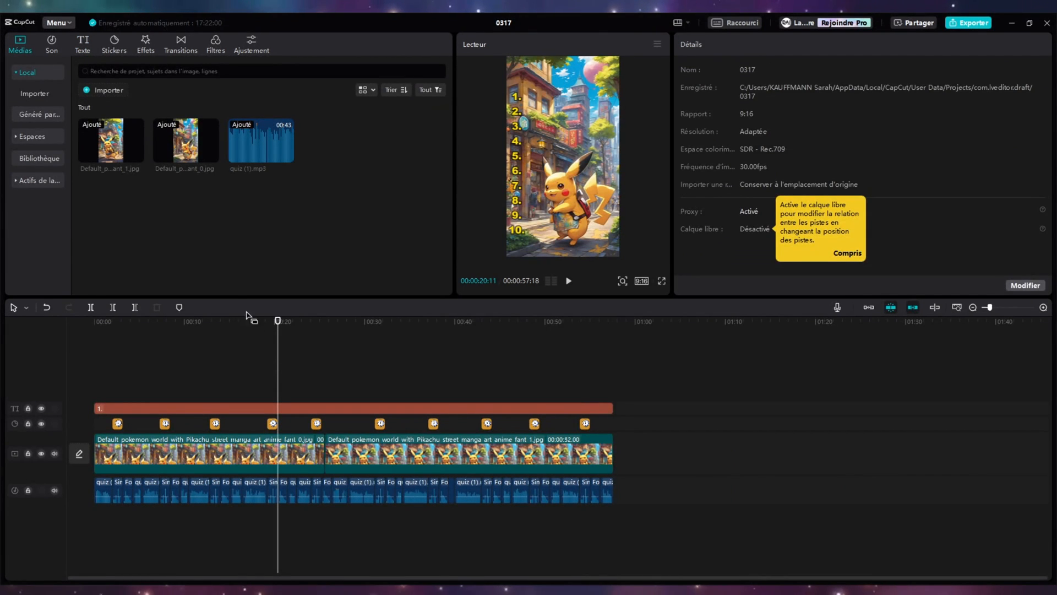
click(83, 44)
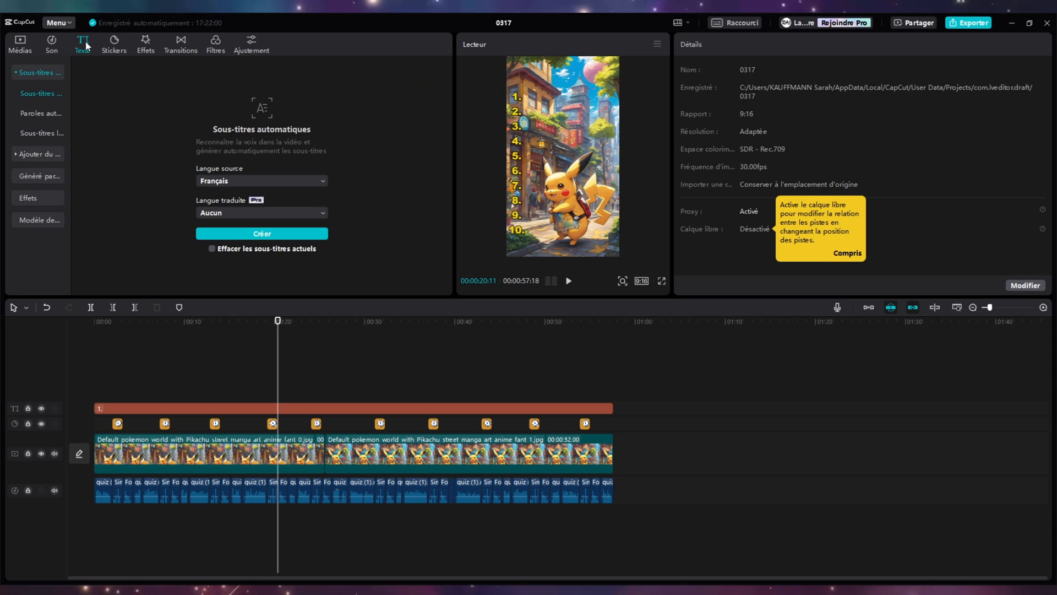
click(296, 180)
click(296, 184)
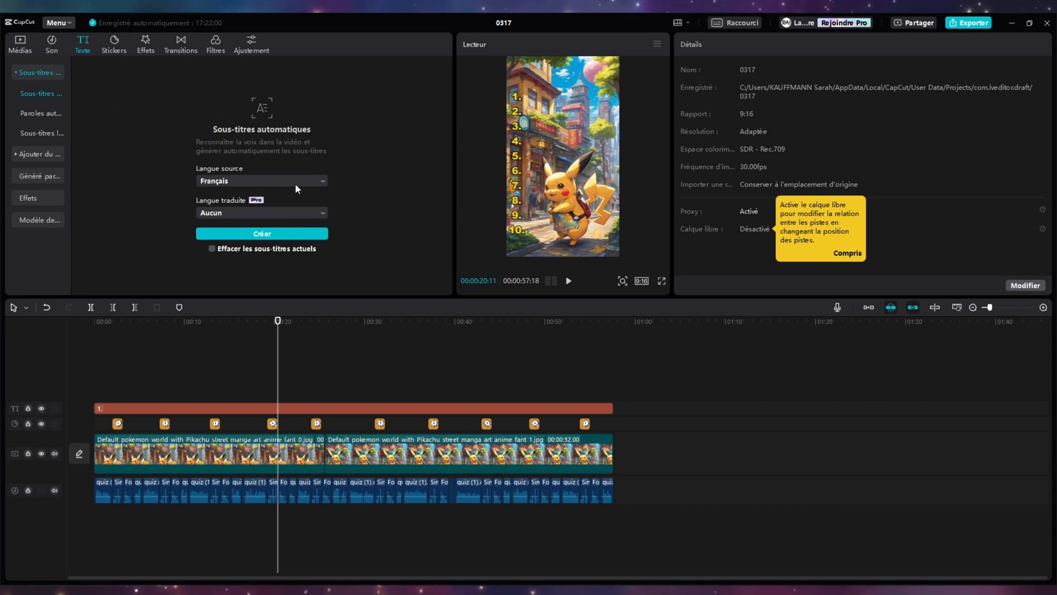
click(281, 232)
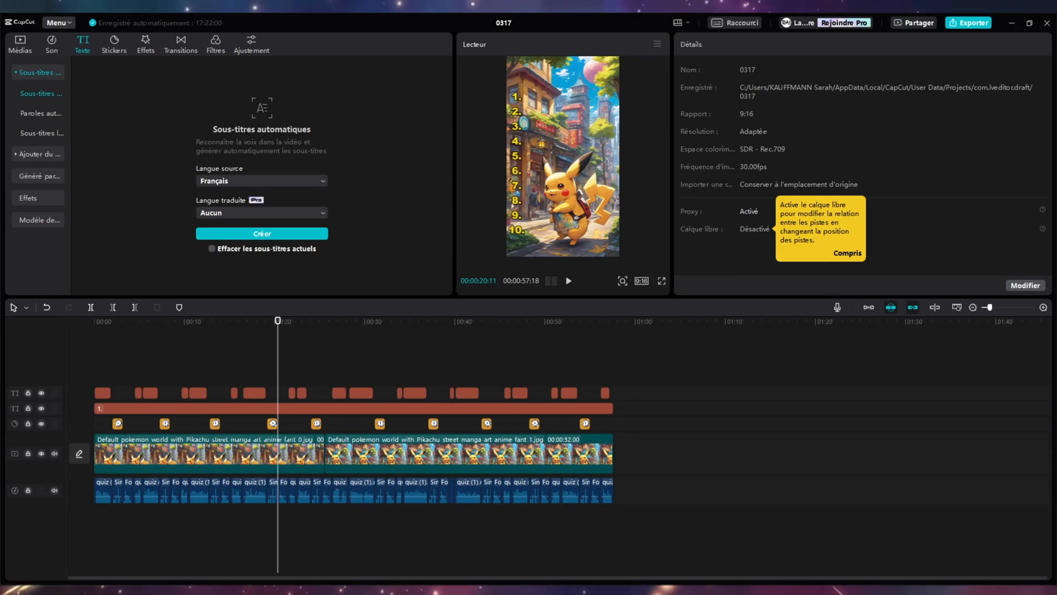
- Correct the wording of the generated subtitles, completing "premier" in the first question
click(698, 45)
click(761, 98)
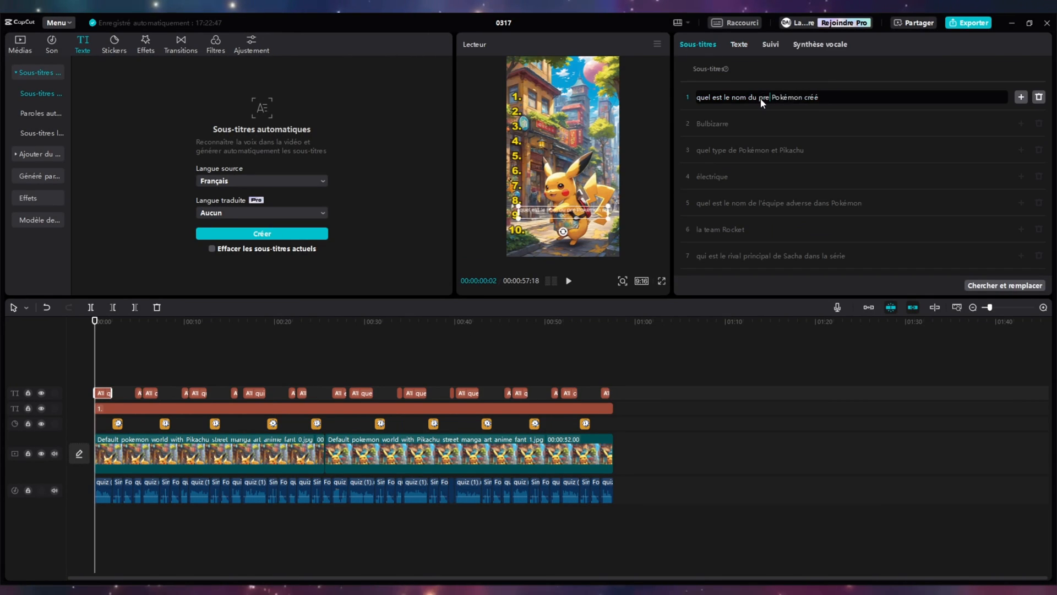
click(745, 199)
scroll(738, 194, down, 3)
click(728, 177)
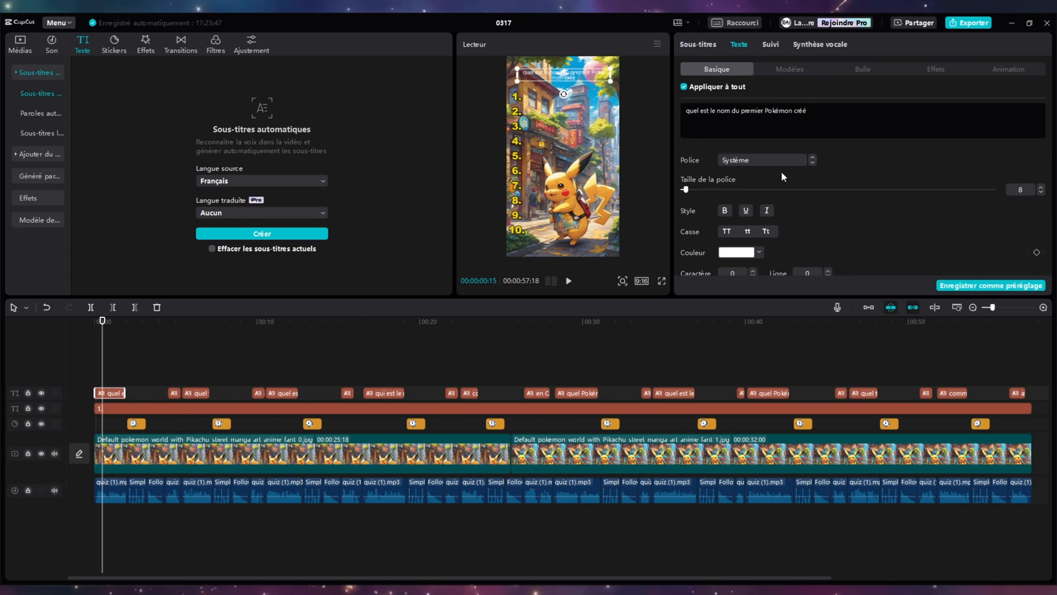
- Apply the black-text-on-white preset style to all subtitles and enlarge their font size
scroll(782, 179, down, 5)
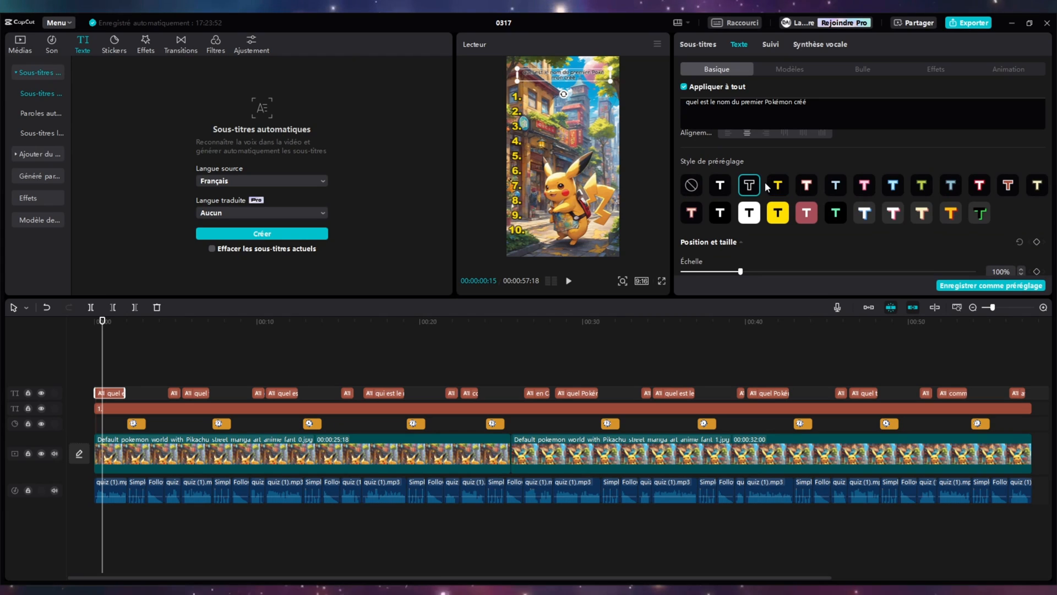
click(752, 217)
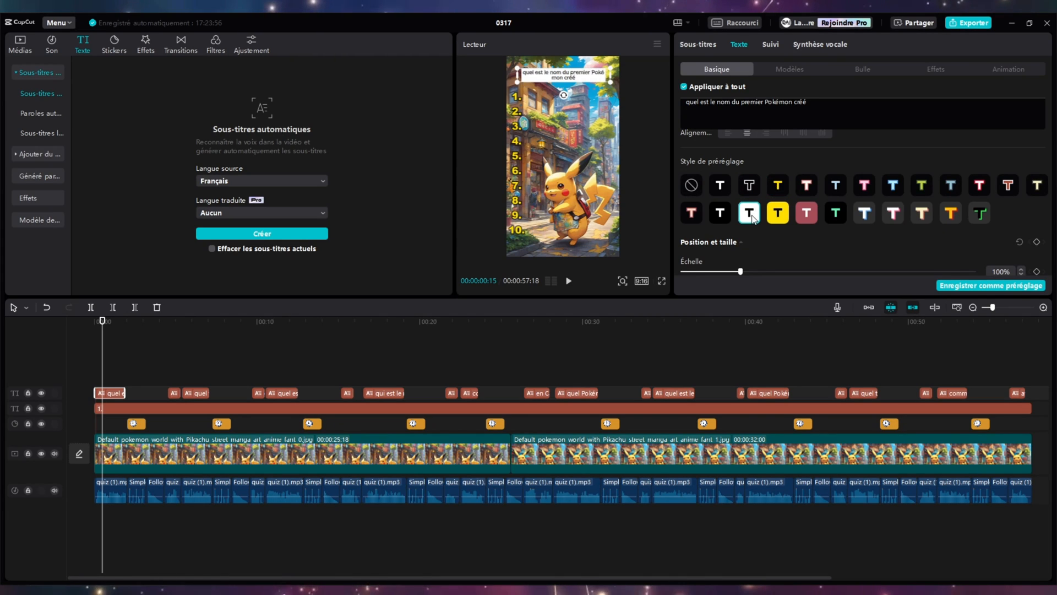
scroll(897, 198, up, 5)
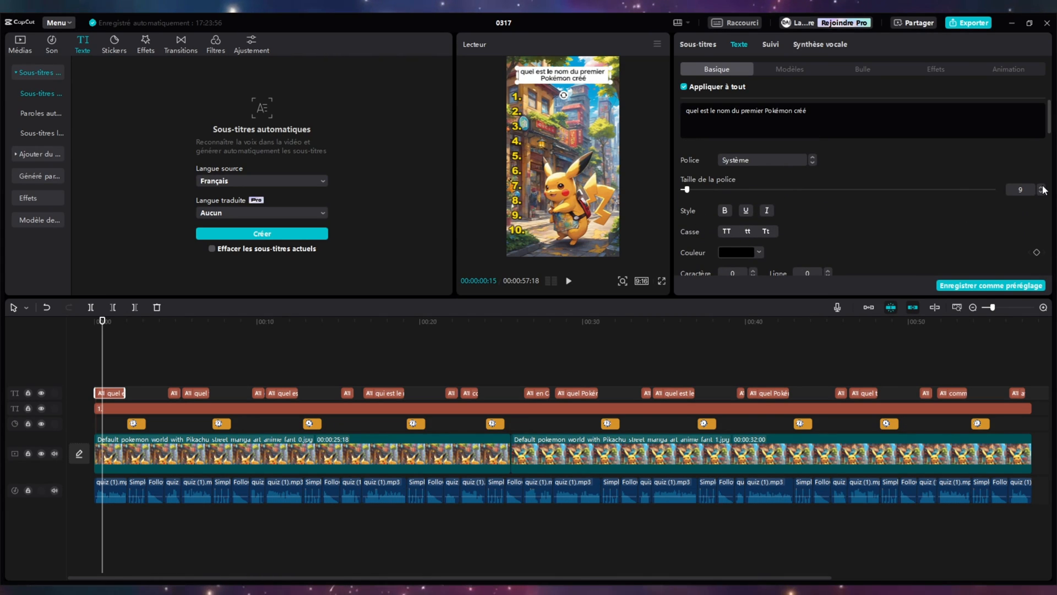
click(1042, 188)
click(1041, 188)
click(1042, 188)
click(1041, 188)
click(1042, 188)
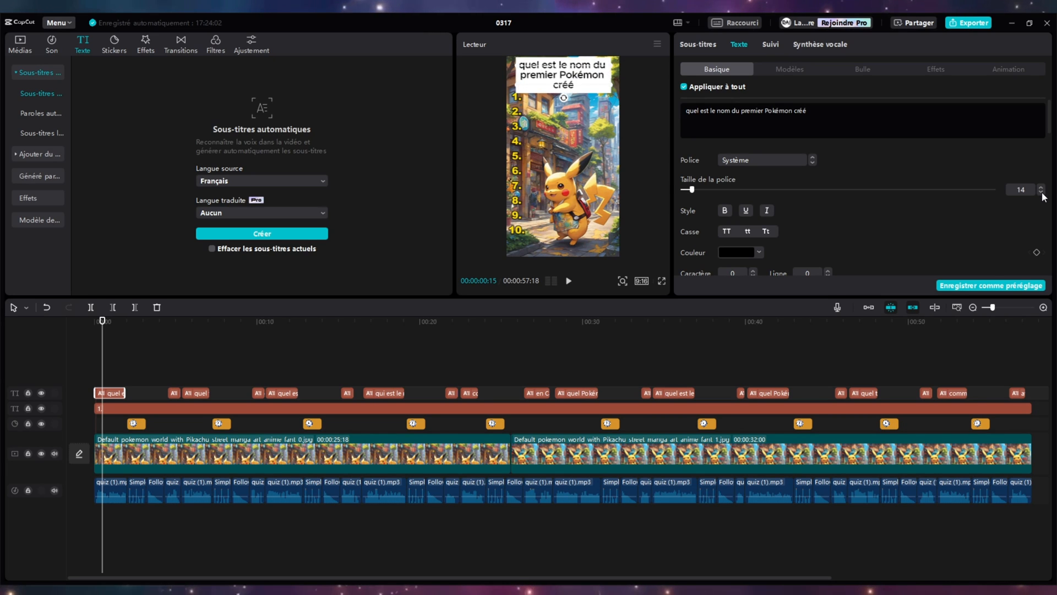
click(1041, 192)
click(1041, 192)
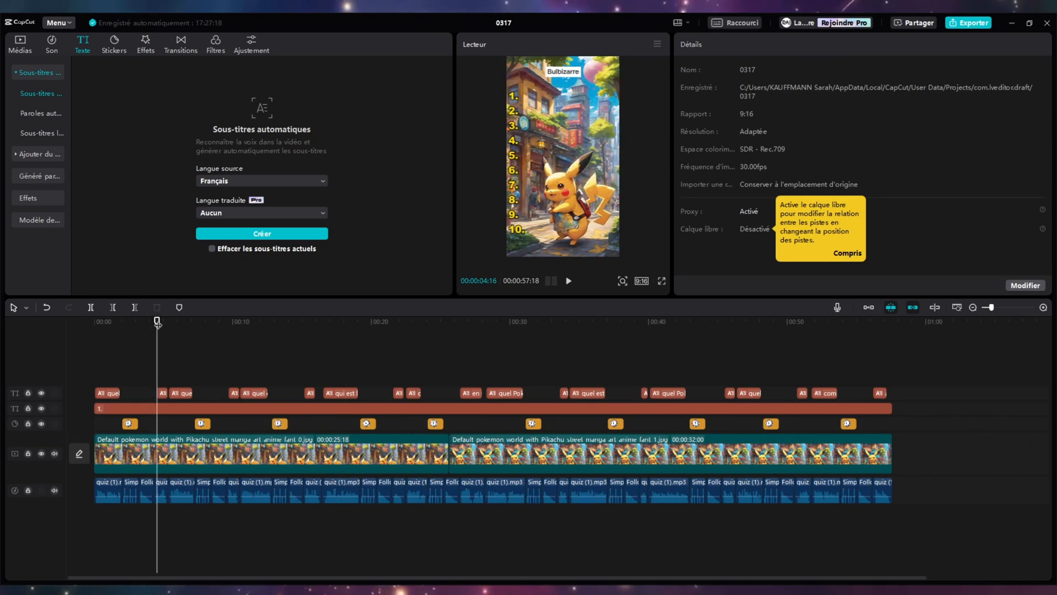
- Split the numbered list text where the Bulbizarre subtitle begins and add Bulbizarre beside 1. in the second part
drag(153, 331, 157, 331)
click(26, 309)
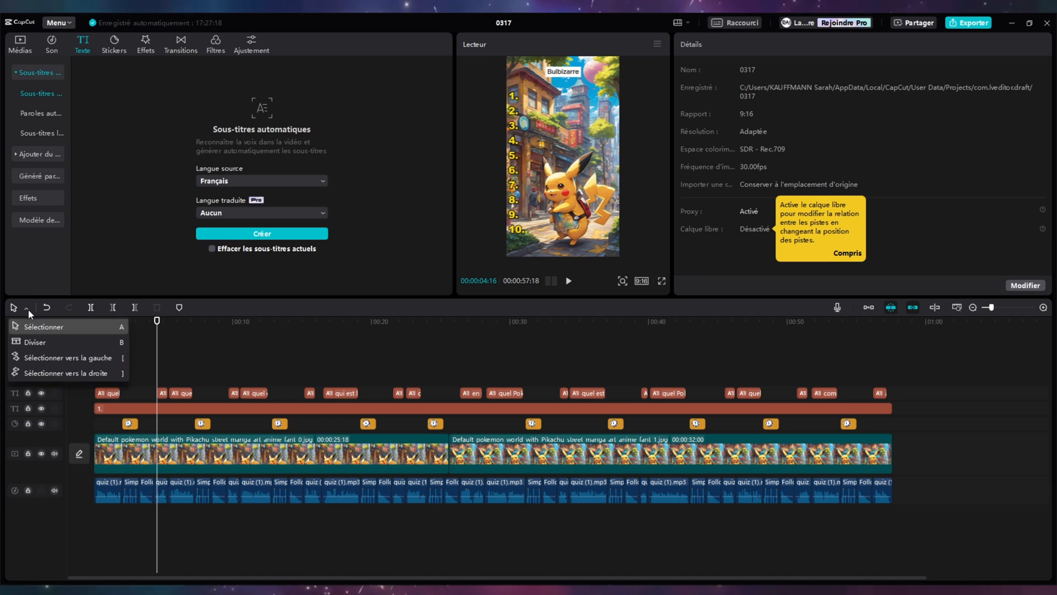
click(28, 344)
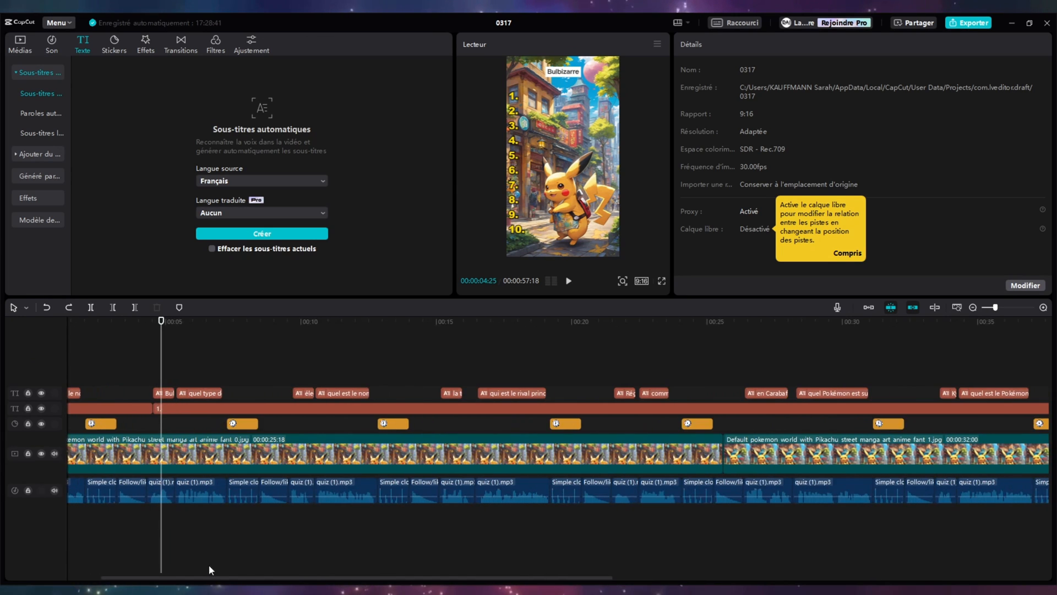
drag(207, 576, 185, 576)
drag(202, 318, 340, 336)
click(229, 410)
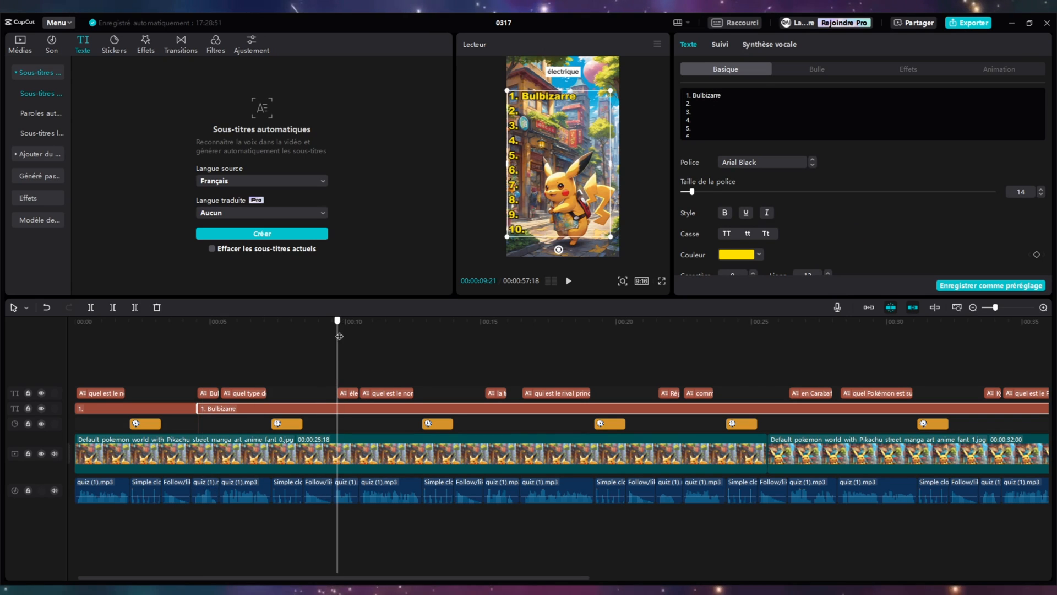
- Split the list text at the next two answer subtitles, adding Electrique beside 2. and la Team Rocket beside 3
click(26, 309)
click(27, 344)
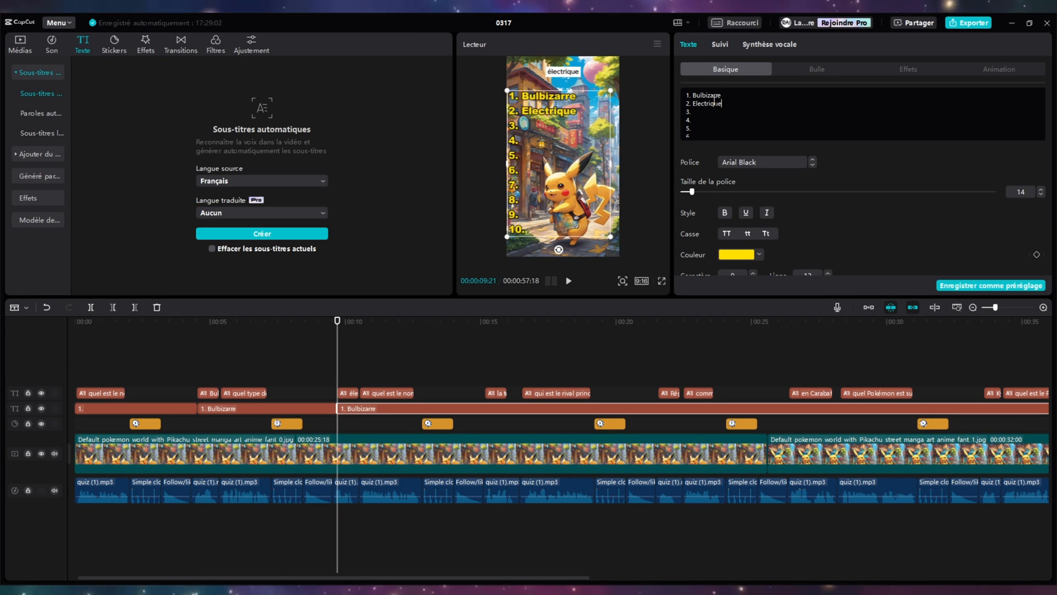
click(484, 409)
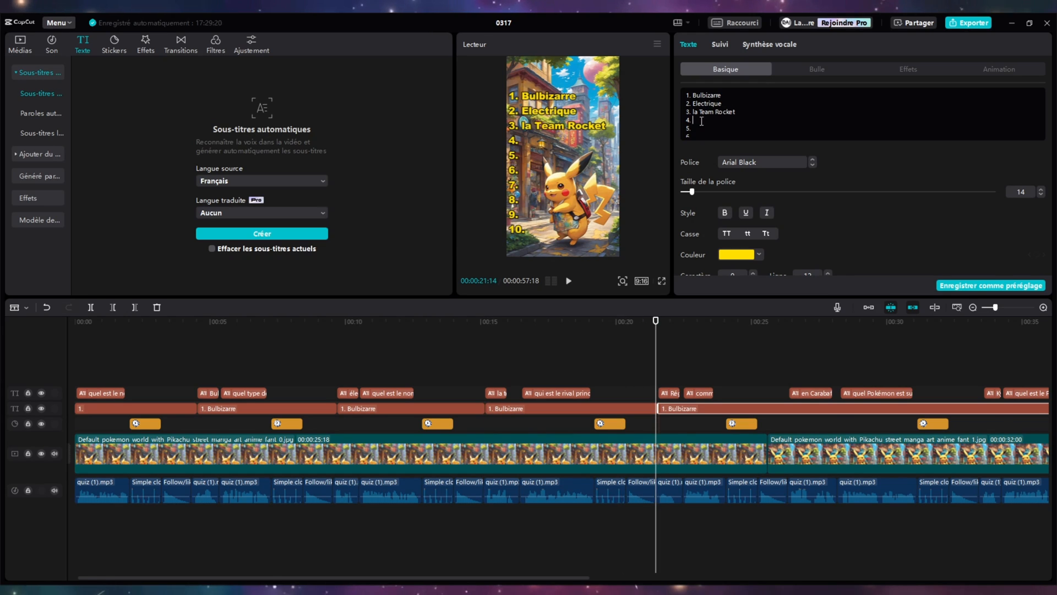
- Split the list text at each remaining answer subtitle, adding Régis, Carabaffe, Kyogre, Mewtwo, Alakazam, Feu et vol and pierre lune beside 4. to 10
scroll(519, 338, right, 5)
click(525, 338)
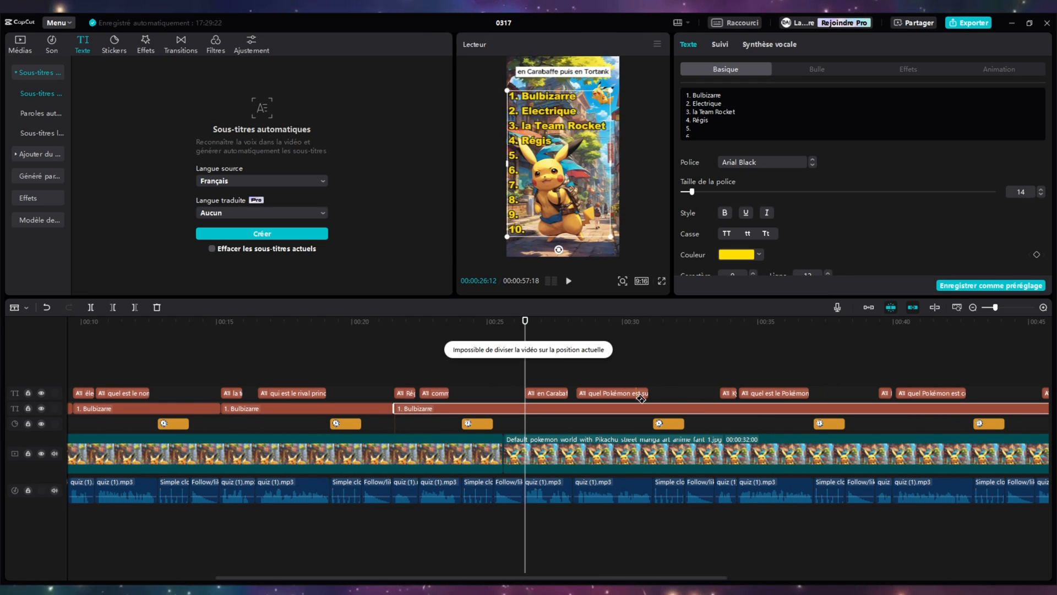
click(538, 406)
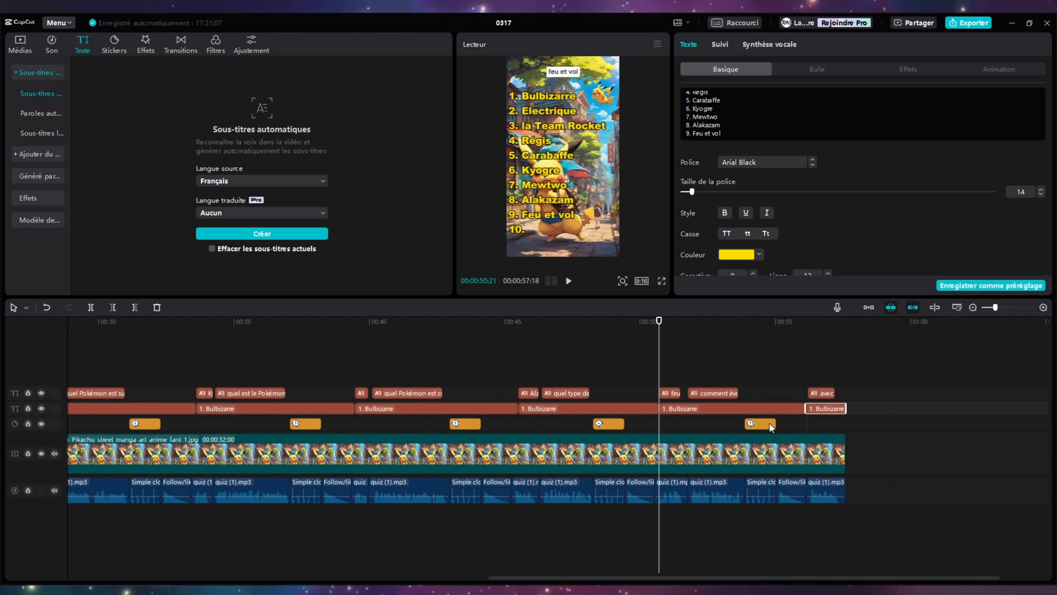
click(746, 136)
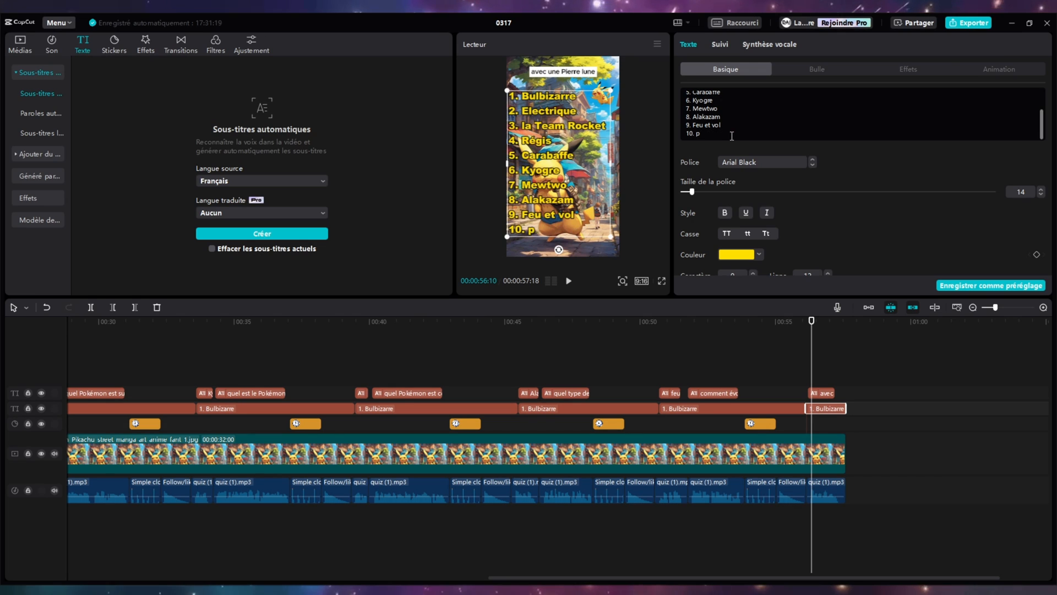
- Play the finished quiz from the start of the timeline to check it, and enlarge the preview area
click(181, 373)
scroll(184, 373, down, 4)
drag(116, 325, 81, 325)
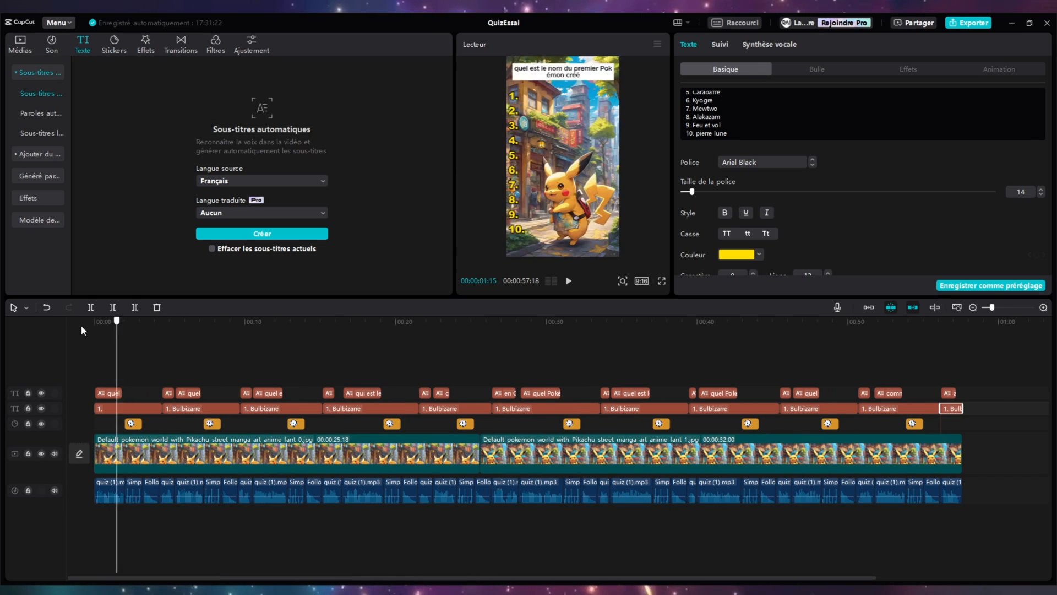
key(space)
key(space)
drag(485, 298, 485, 344)
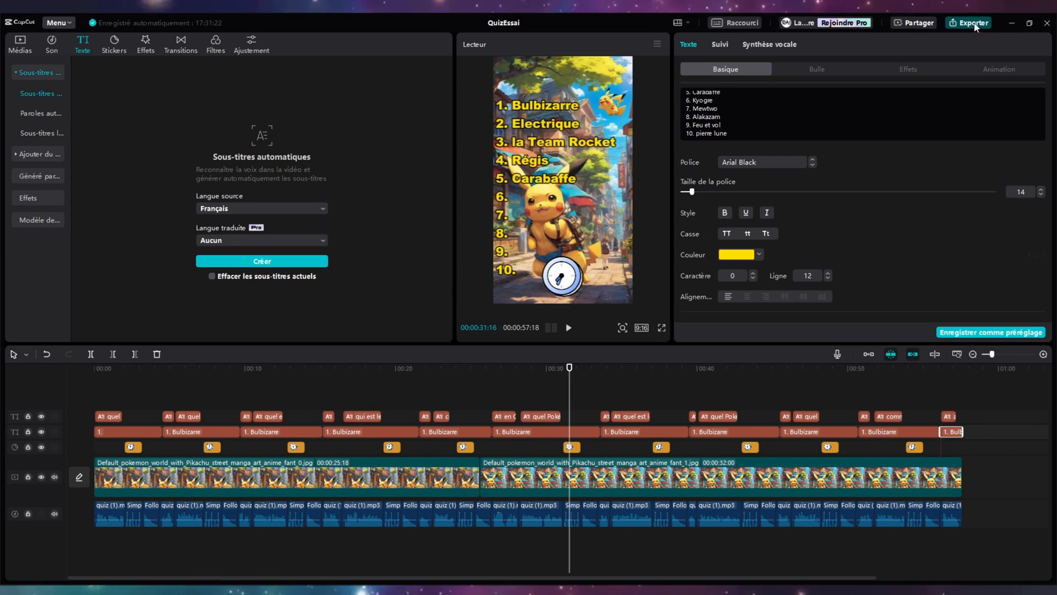
- Export the finished quiz video
key(ctrl+e)
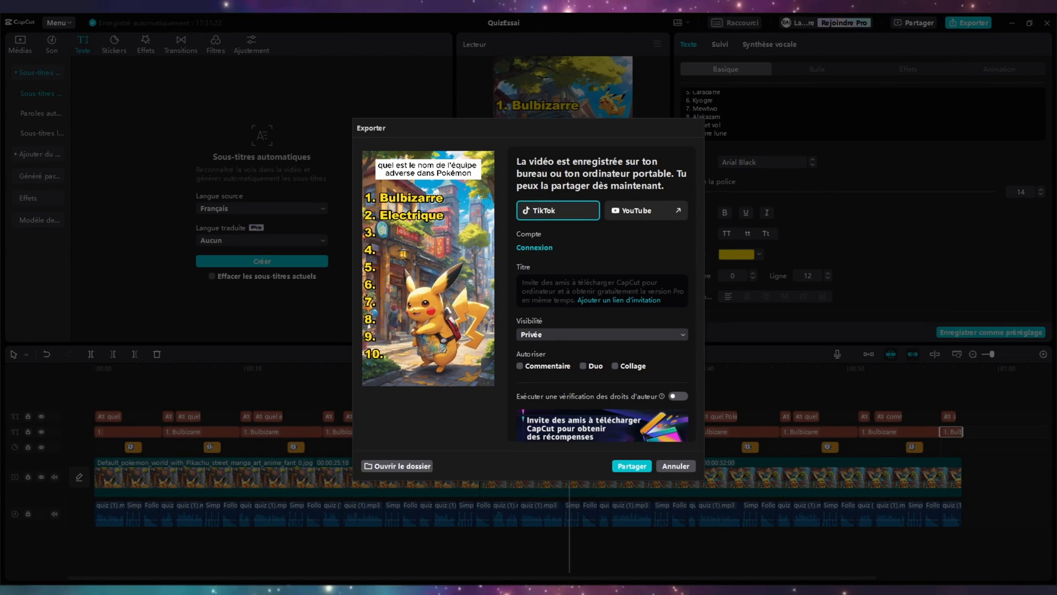
click(427, 361)
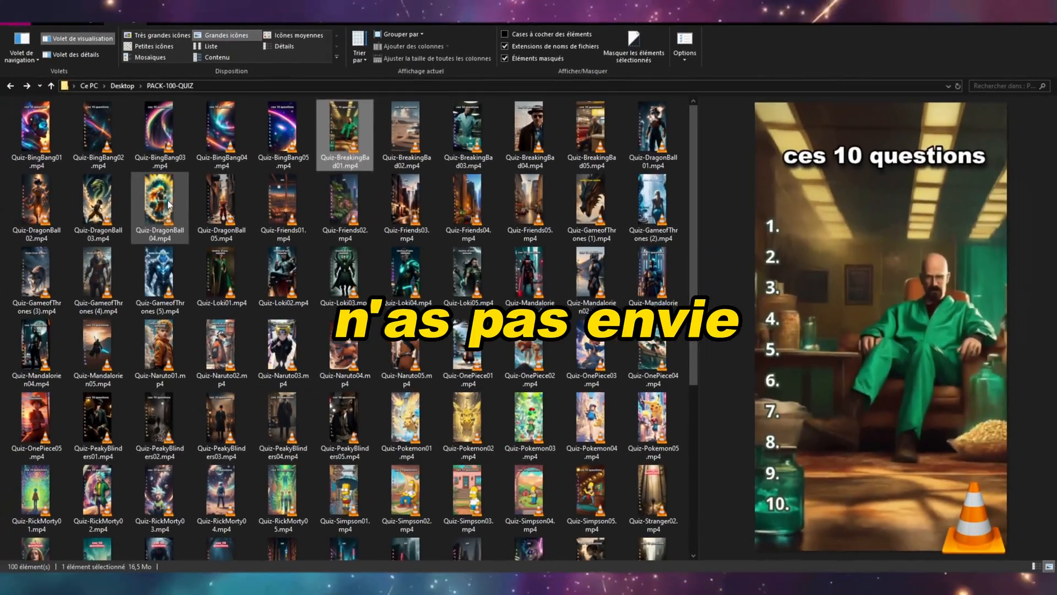
- In File Explorer, browse the PACK-100-QUIZ folder and preview several quiz videos, including Quiz-Simpson01.mp4, Quiz-Wandavision02.mp4 and Quiz-Stranger03.mp4
click(168, 205)
click(468, 423)
click(345, 496)
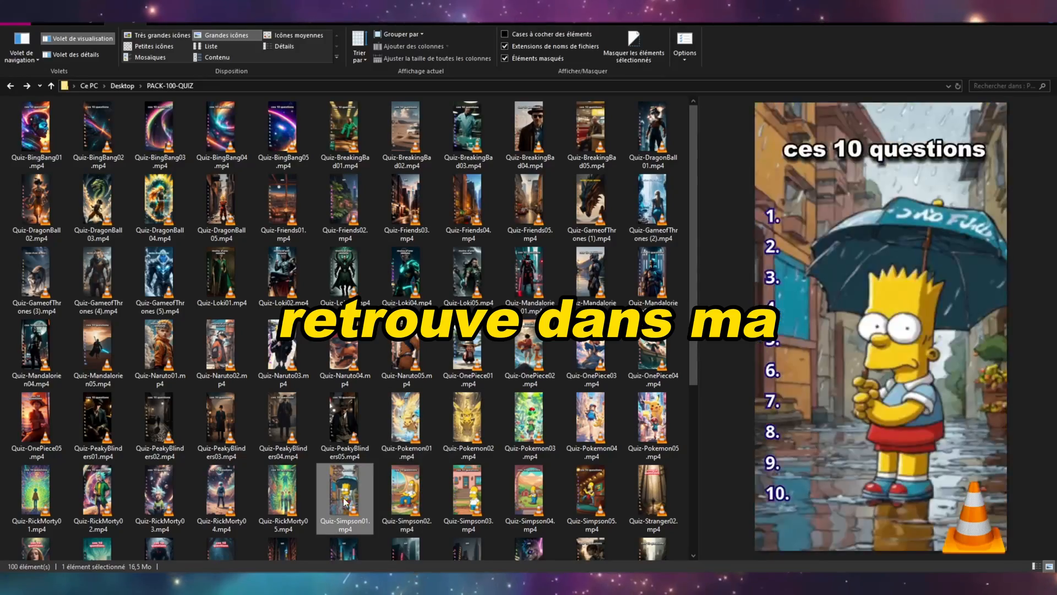
click(595, 362)
click(591, 282)
scroll(589, 287, down, 5)
click(514, 440)
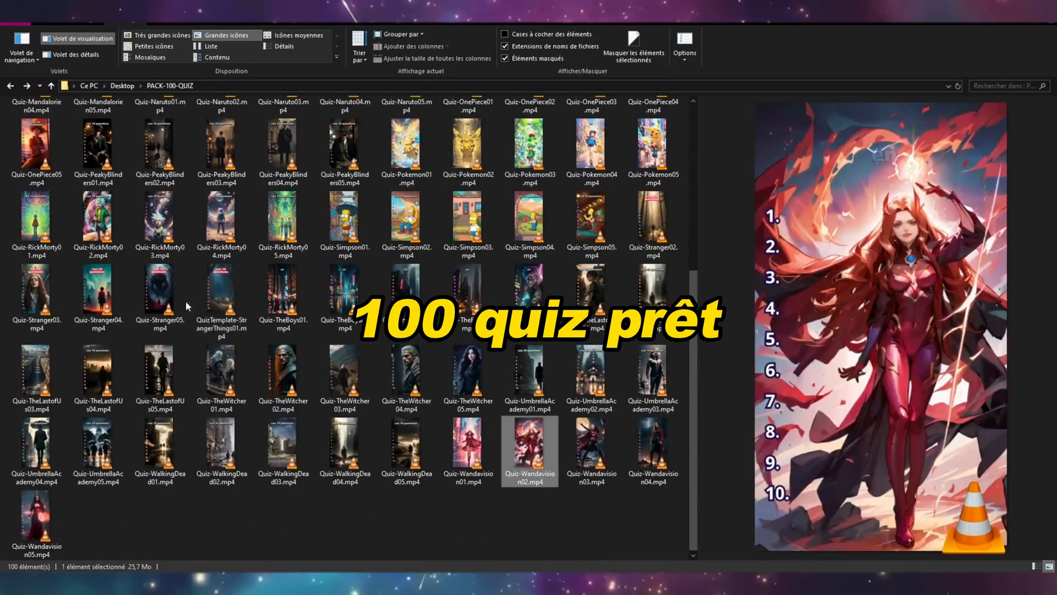
click(99, 302)
click(28, 292)
scroll(28, 292, up, 4)
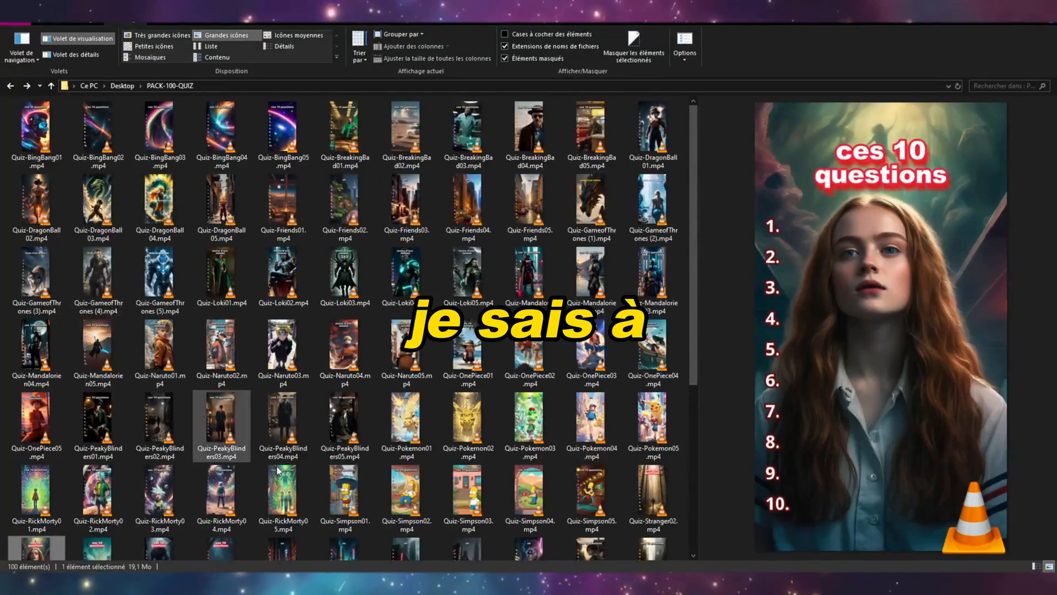
scroll(330, 447, down, 4)
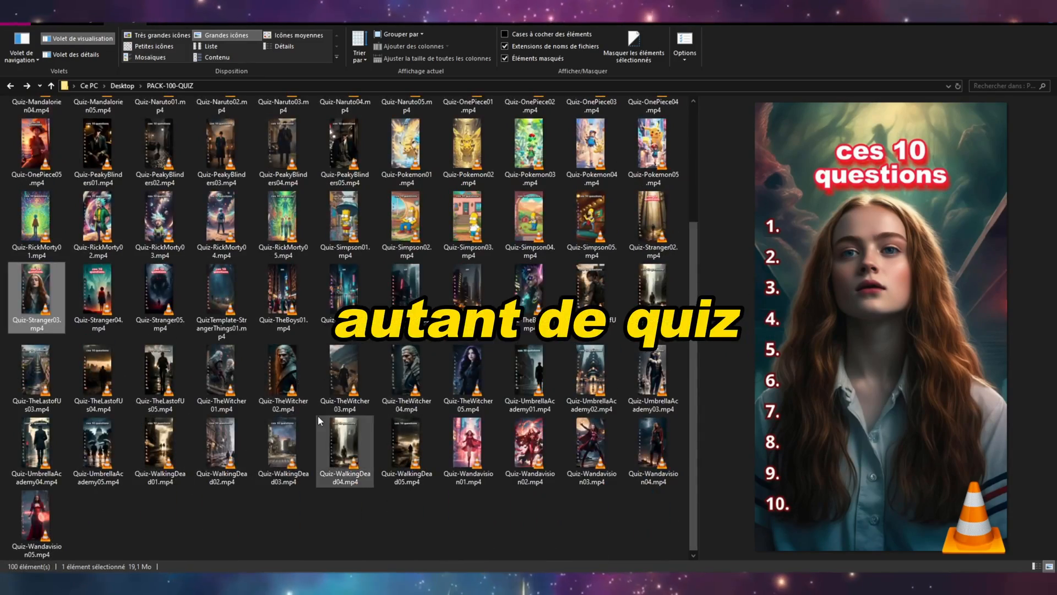
scroll(318, 420, down, 1)
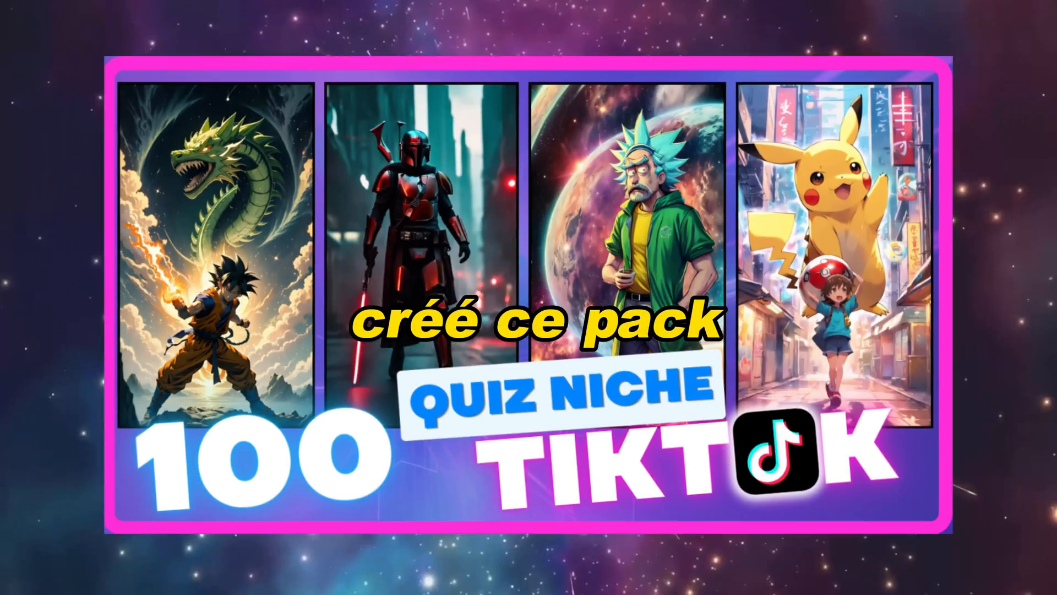